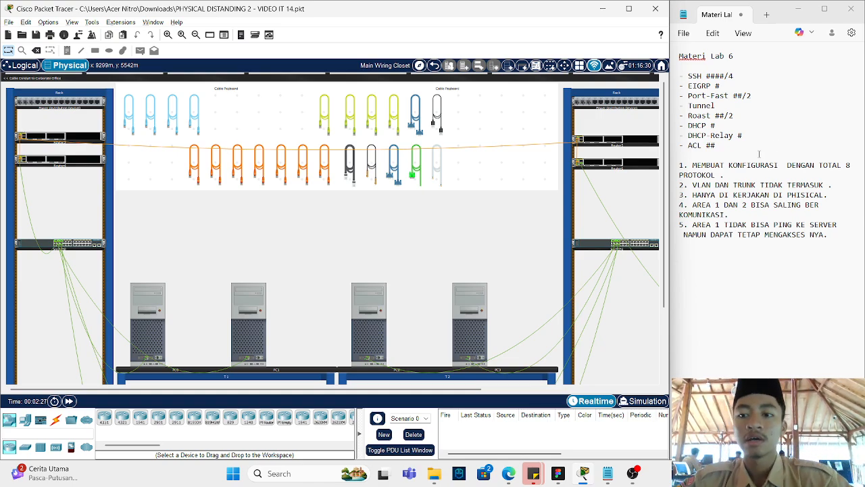
Step: Review the Materi Lab 6 notes: the protocol list from SSH to ACL and the numbered lab requirements
drag(760, 154, 688, 76)
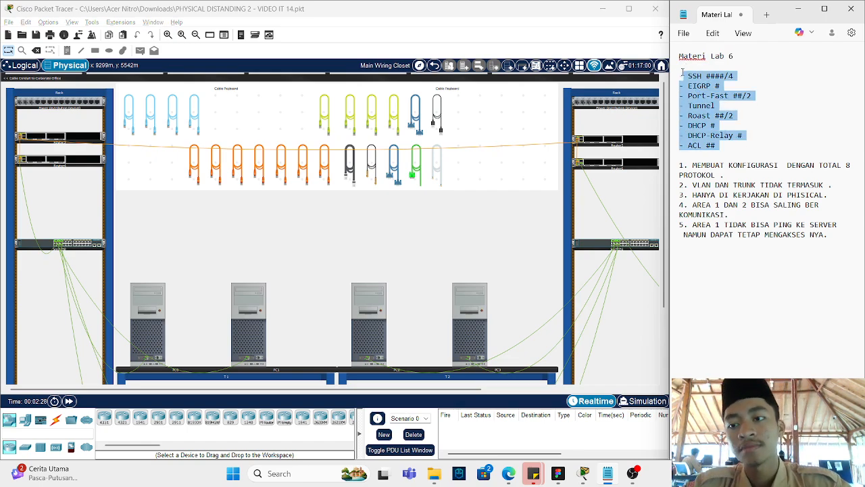
click(742, 95)
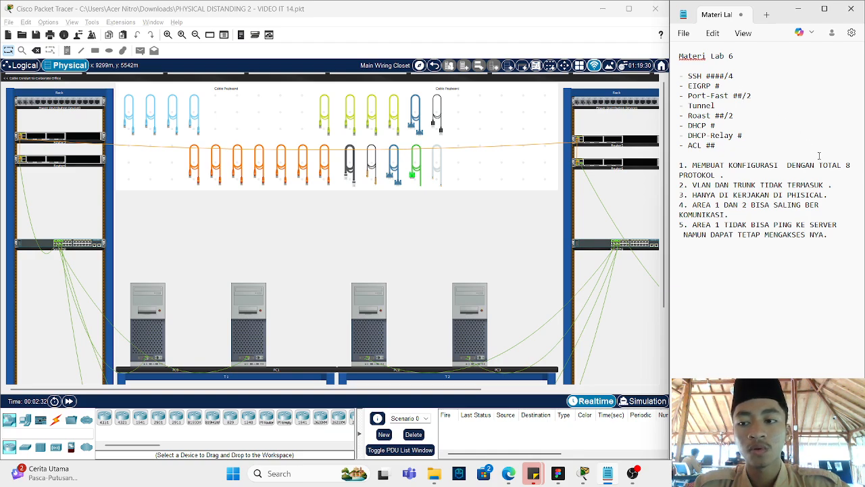
triple_click(723, 173)
click(748, 146)
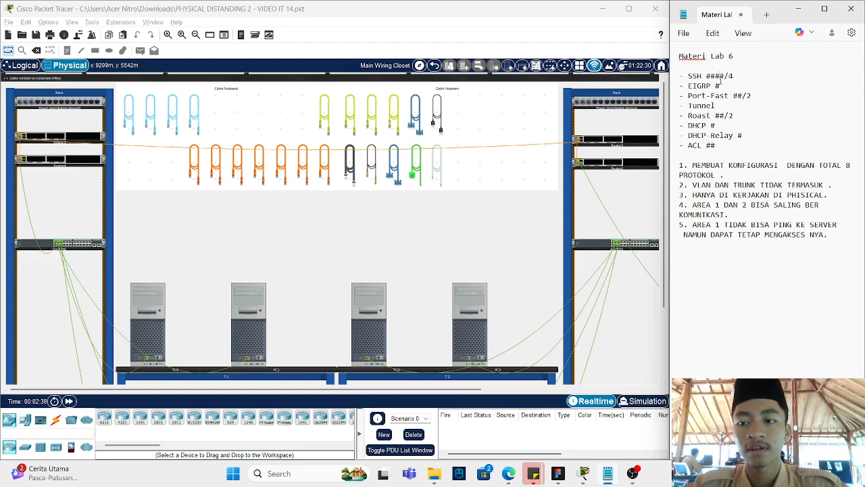
click(752, 95)
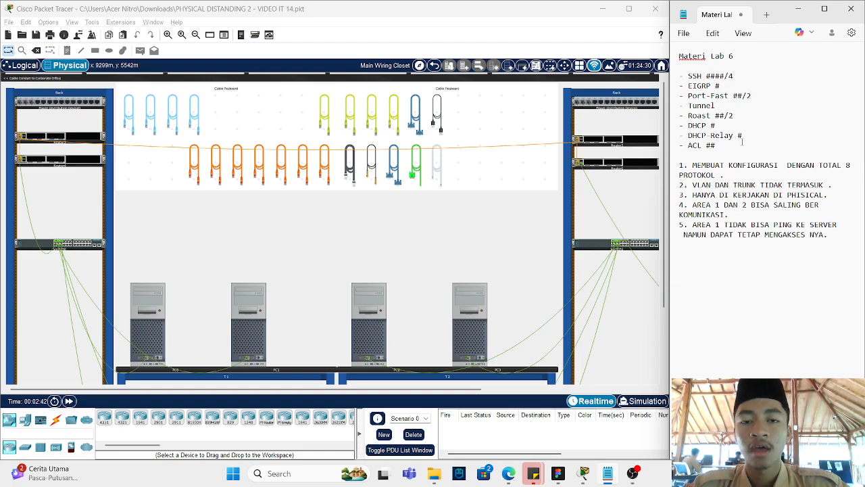
click(742, 140)
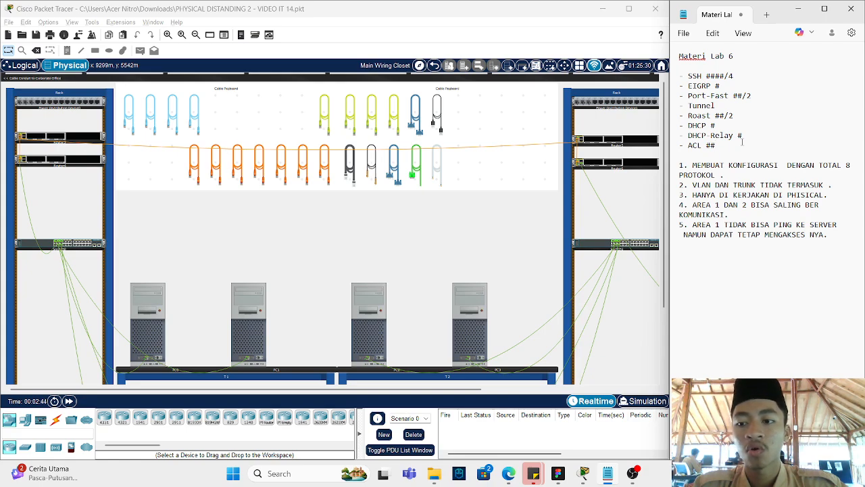
triple_click(769, 188)
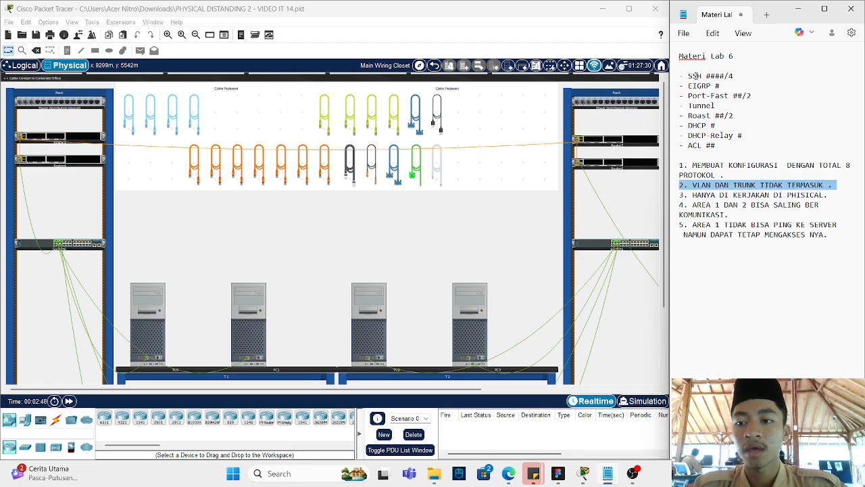
drag(695, 76, 743, 135)
click(802, 136)
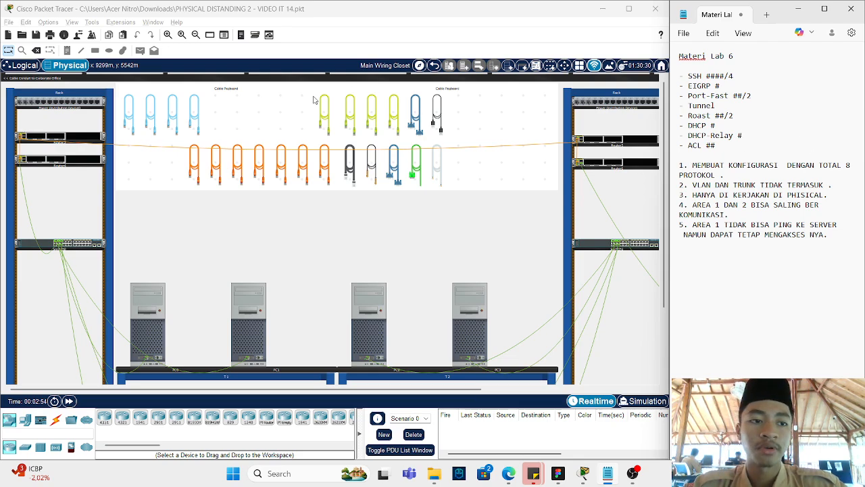
Step: Examine the racks, cabling and PCs in the Main Wiring Closet alongside the SSH, EIGRP and Port-Fast entries in the notes
click(395, 169)
scroll(370, 300, down, 1)
scroll(370, 300, down, 2)
scroll(371, 300, up, 3)
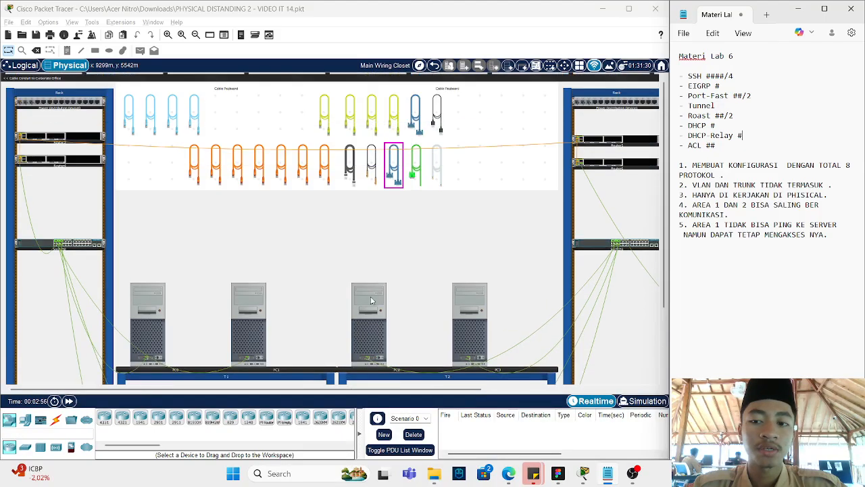
scroll(370, 300, down, 1)
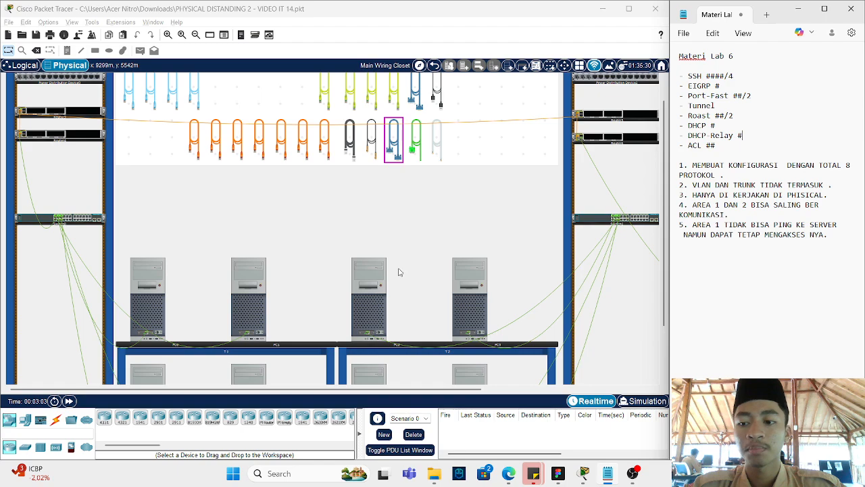
scroll(454, 233, up, 3)
scroll(454, 233, down, 2)
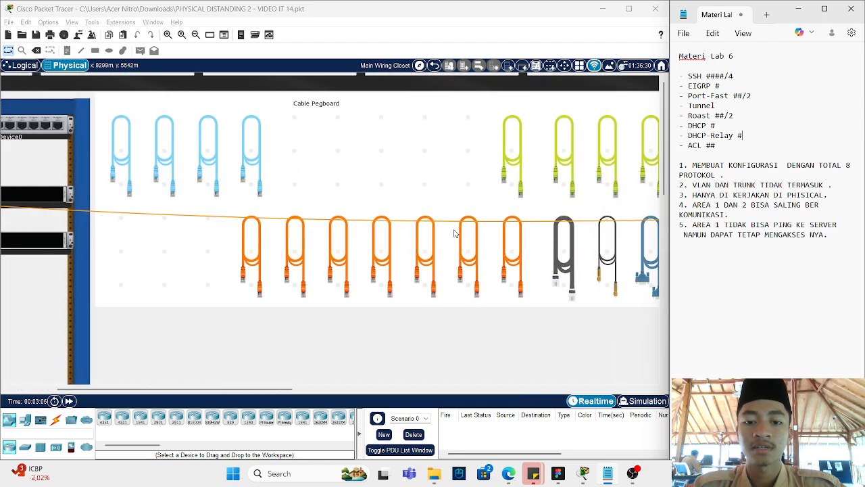
scroll(454, 233, down, 2)
scroll(454, 233, up, 1)
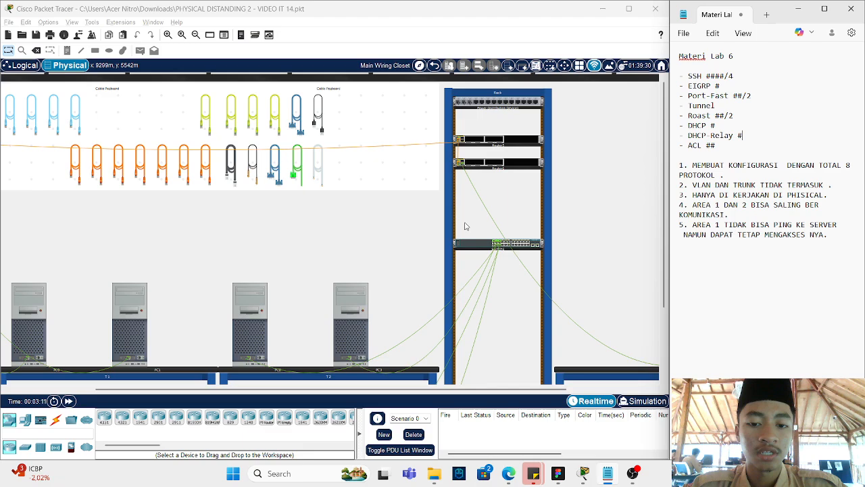
scroll(357, 213, left, 2)
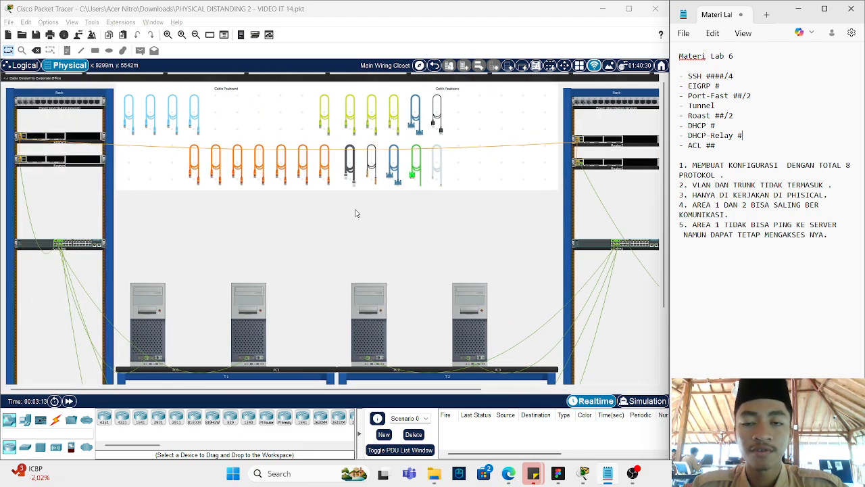
double_click(718, 76)
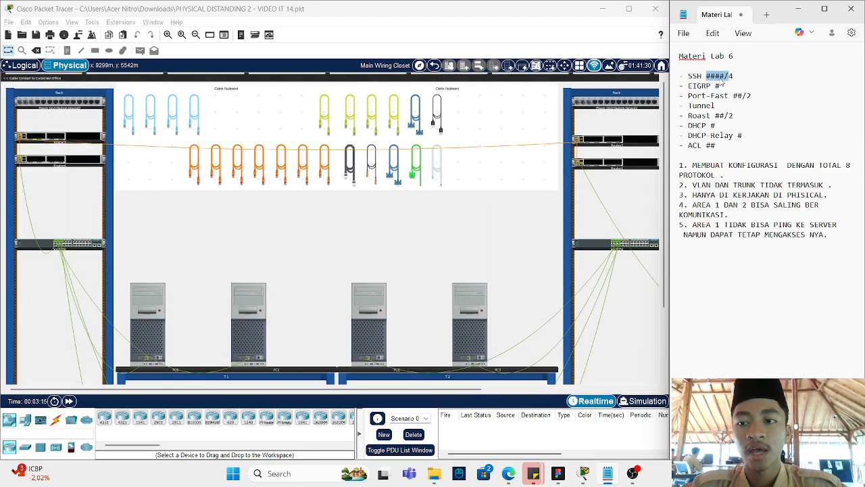
click(432, 233)
scroll(431, 233, right, 1)
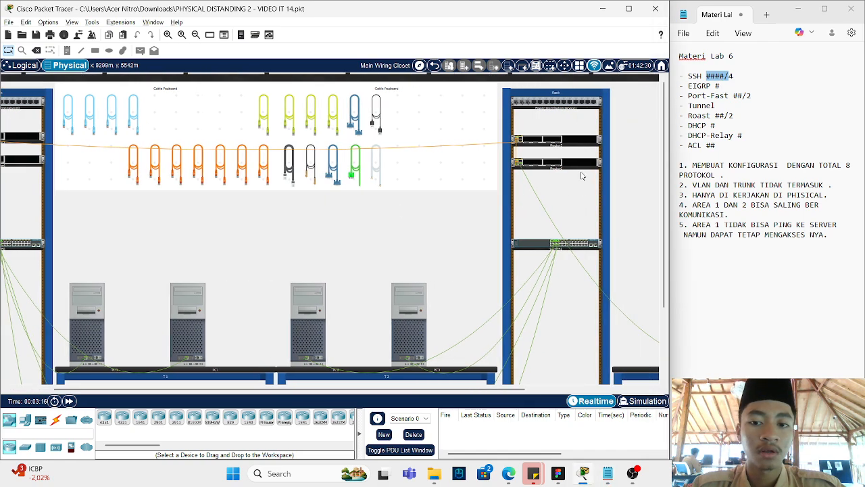
scroll(328, 254, left, 1)
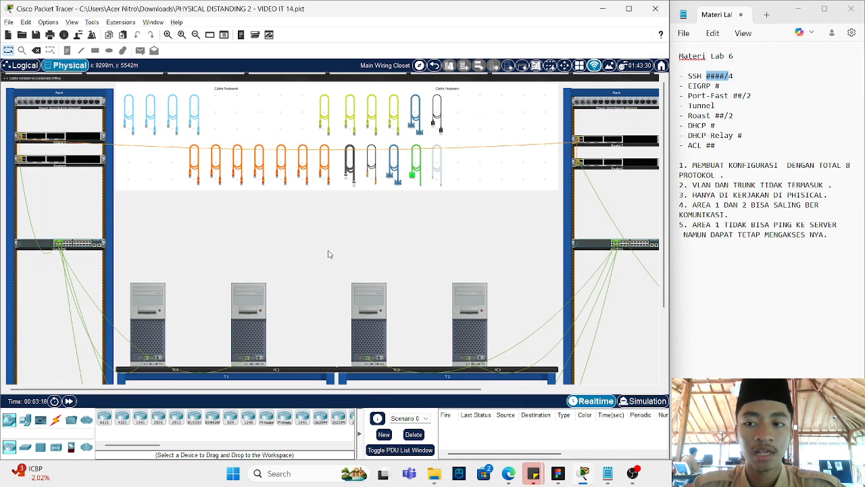
click(749, 96)
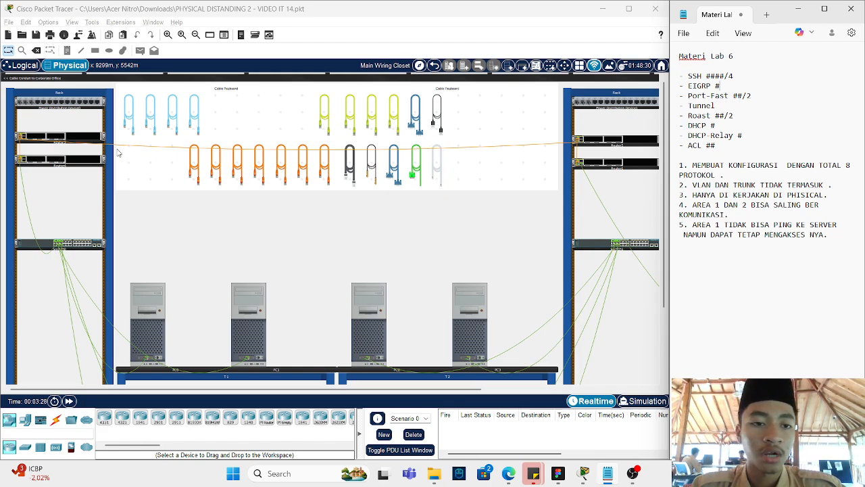
Step: Switch PC0's IPv4 configuration on FastEthernet0 from static to DHCP
click(157, 331)
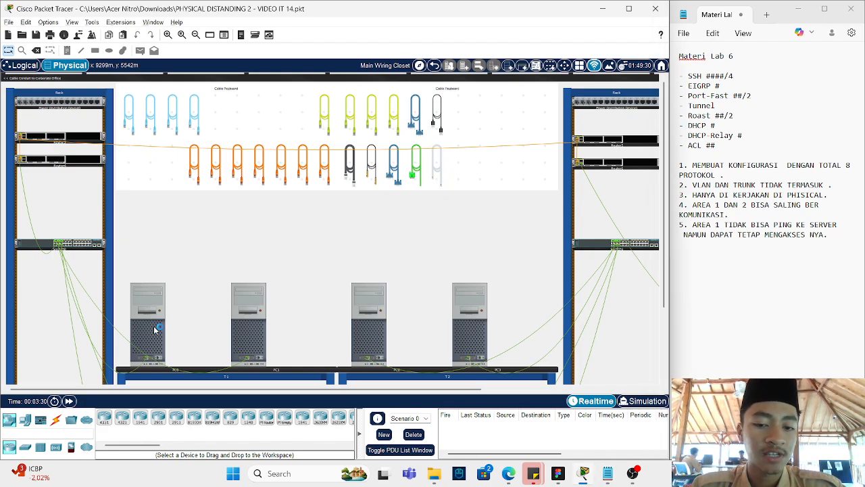
click(385, 87)
click(373, 120)
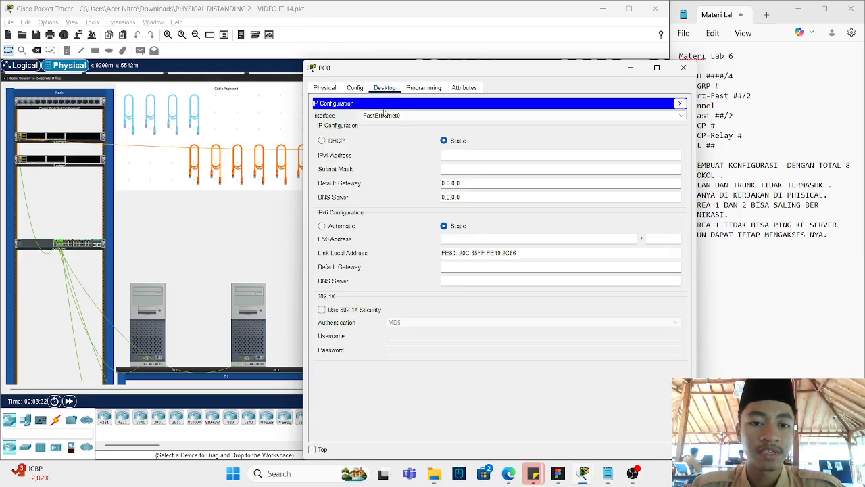
click(323, 141)
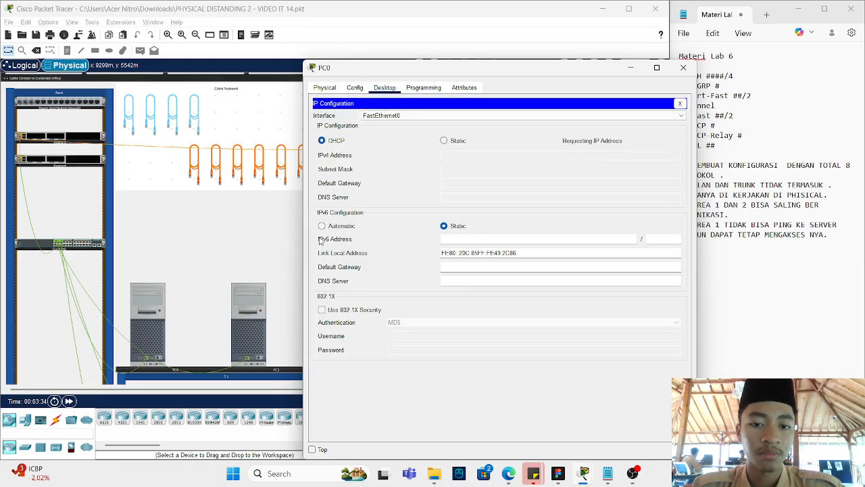
Step: Switch PC1's IPv4 configuration on FastEthernet0 from static to DHCP
click(242, 331)
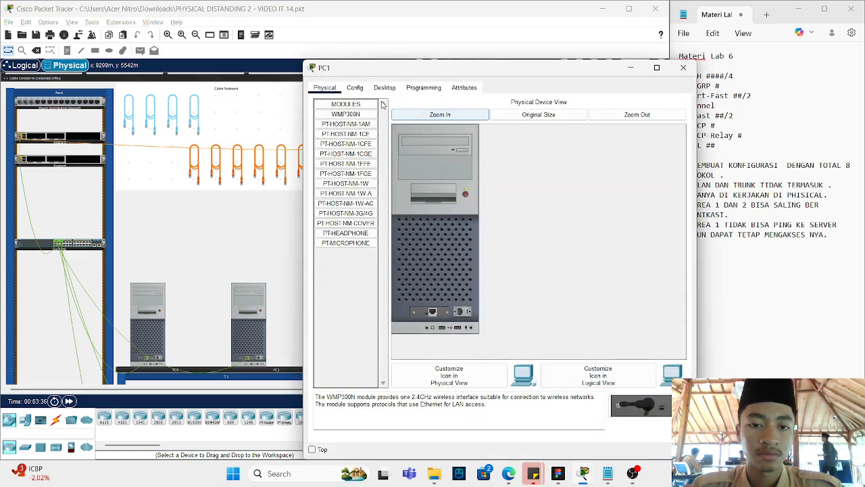
click(385, 87)
click(350, 124)
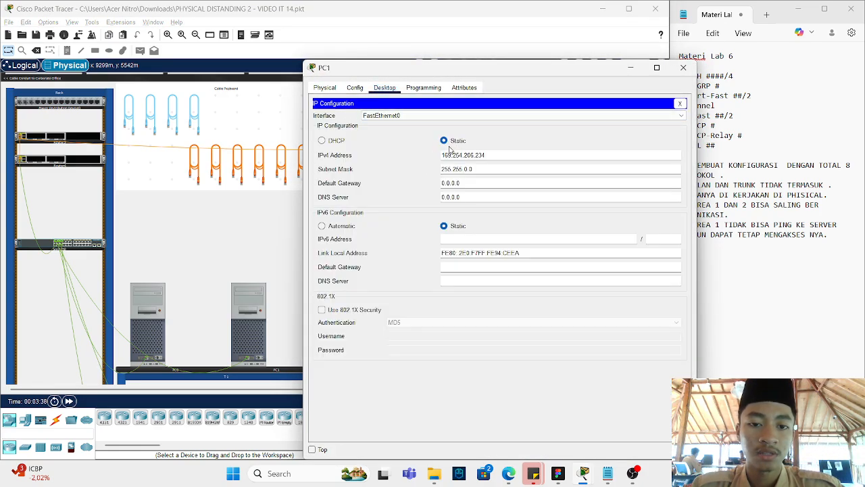
click(336, 140)
scroll(203, 250, down, 3)
click(155, 251)
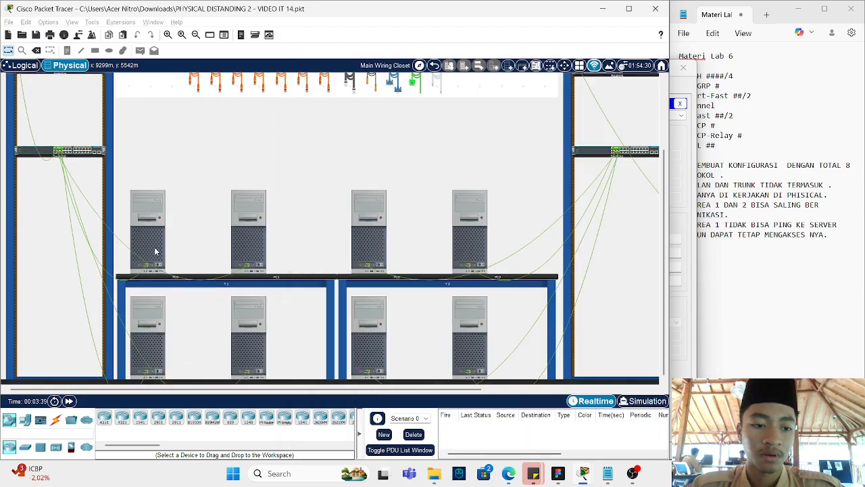
click(227, 173)
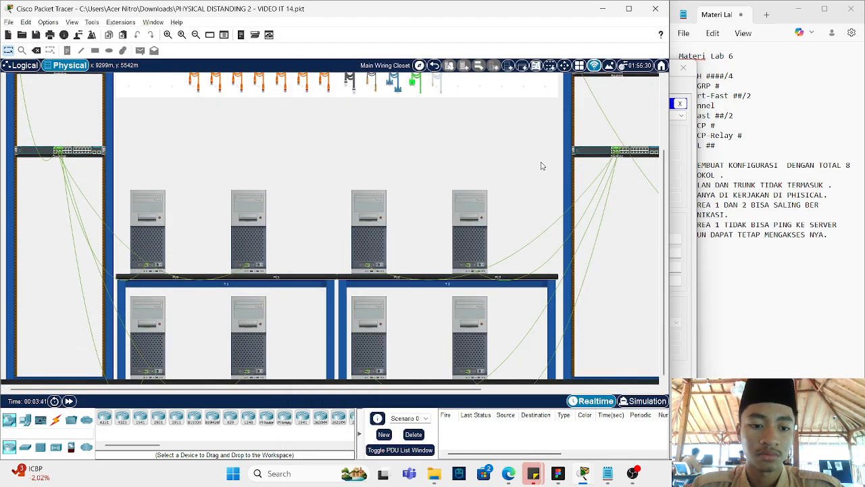
scroll(580, 279, up, 2)
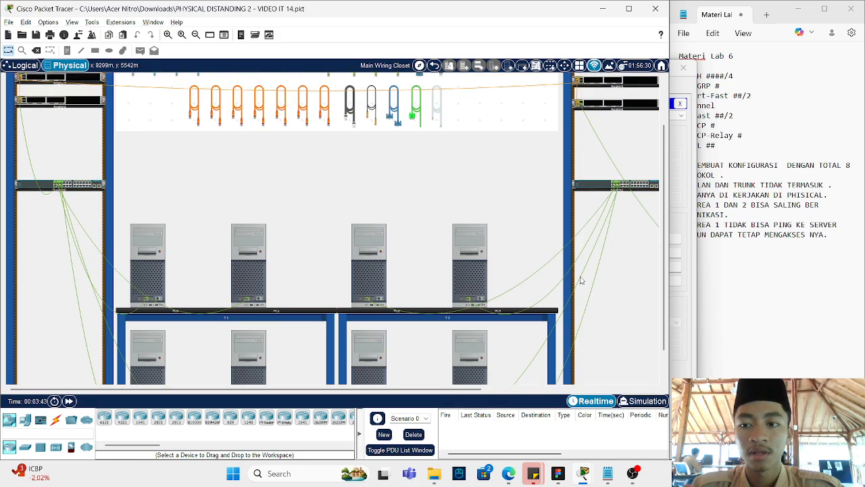
click(683, 68)
click(605, 116)
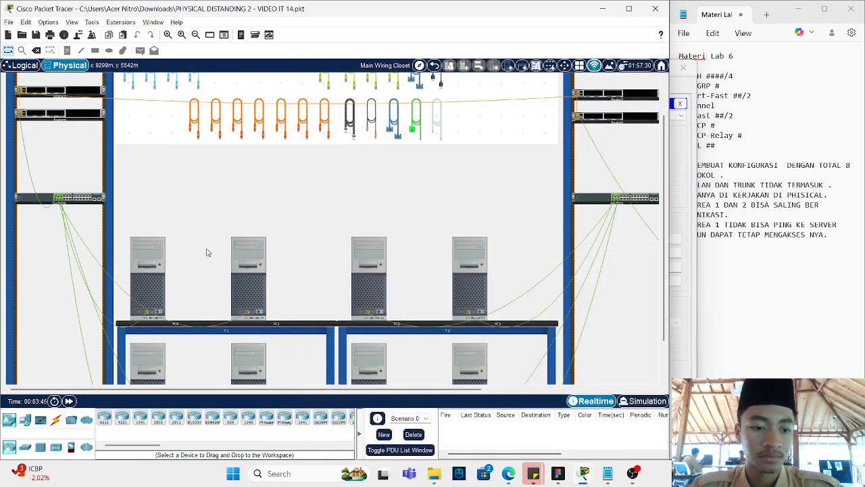
click(679, 74)
Step: Open the command line of Router4 in the first rack and enter privileged mode and global configuration mode
click(85, 95)
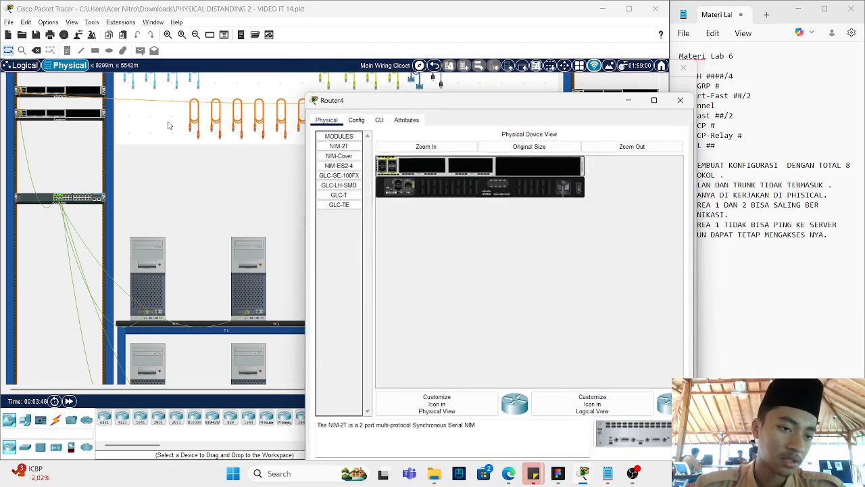
click(63, 116)
click(378, 87)
key(Return)
text(en)
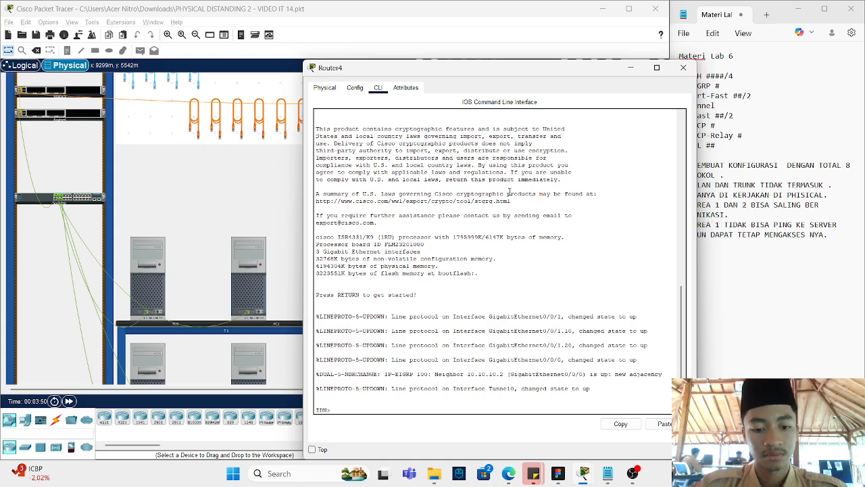
key(Return)
text(conf)
key(Return)
key(Return)
key(Return)
Step: Display Router4's running configuration with "do sh run" and page through to its interface, EIGRP and route entries
text(do sh r)
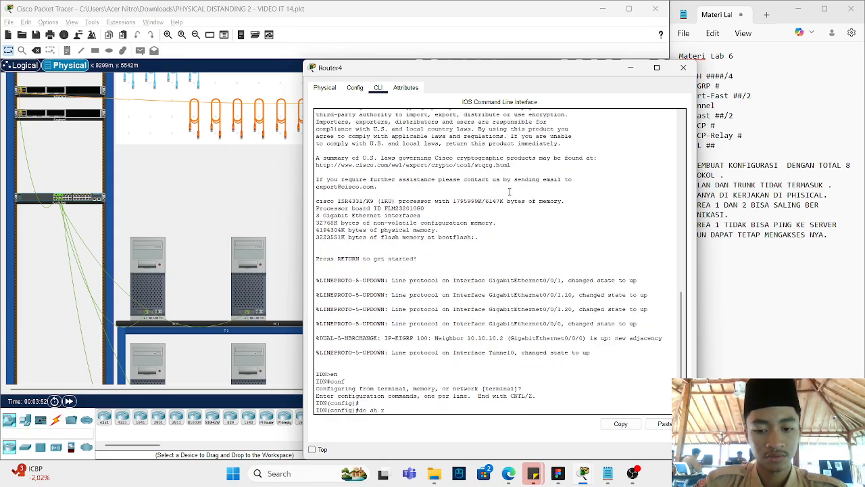
text(un)
key(Return)
key(space)
key(space)
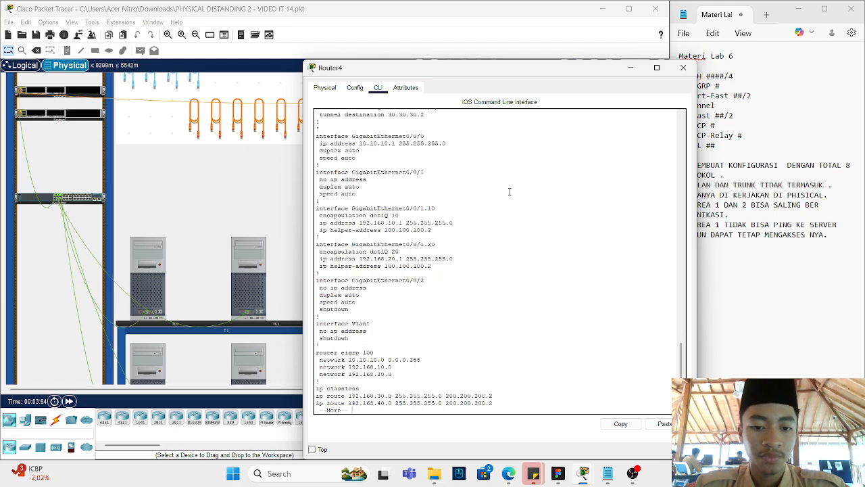
Step: Move the Router4 window clear of the lab notes and highlight the DHCP-Relay entry there
drag(588, 68, 538, 54)
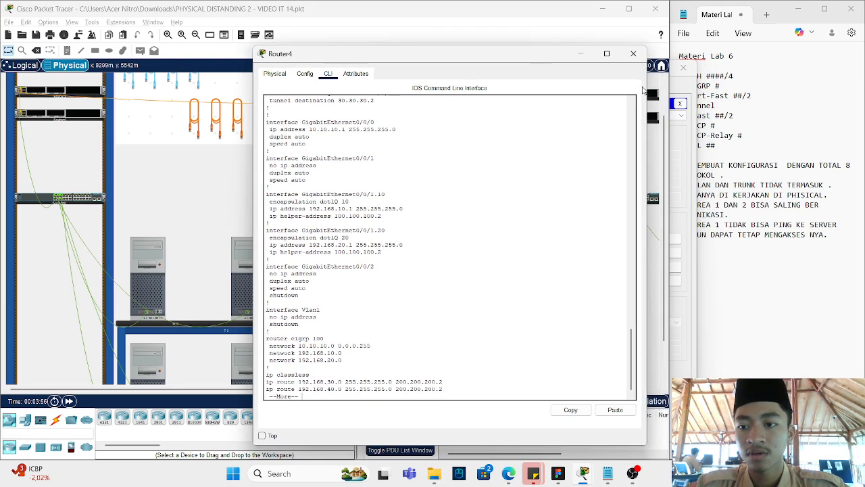
click(684, 78)
click(727, 106)
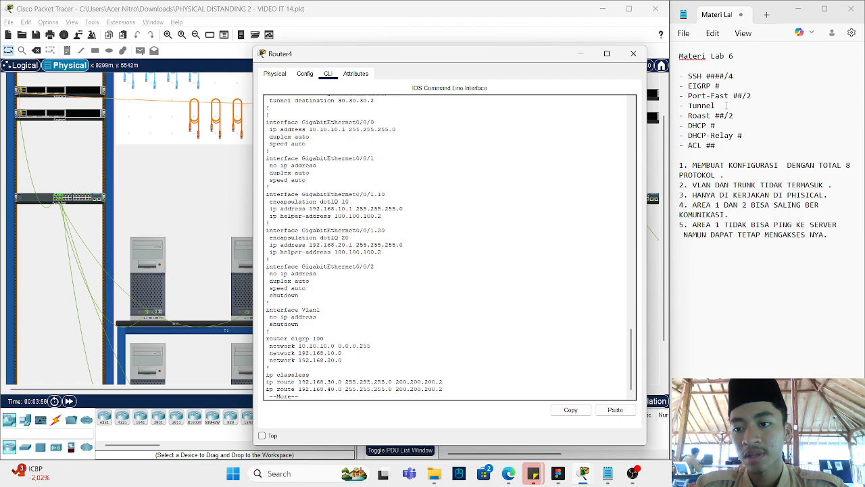
drag(679, 135, 744, 135)
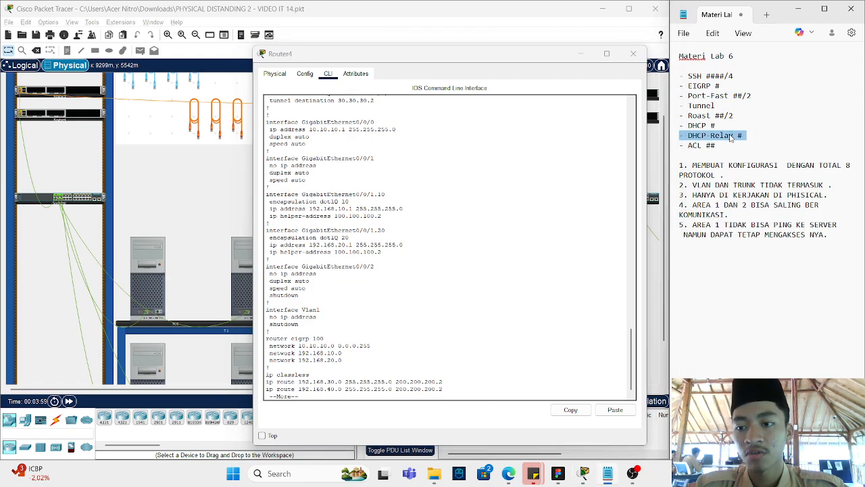
Step: Minimize the Router4 window and look over the second rack's connection to the server
click(587, 56)
click(585, 54)
scroll(456, 170, right, 5)
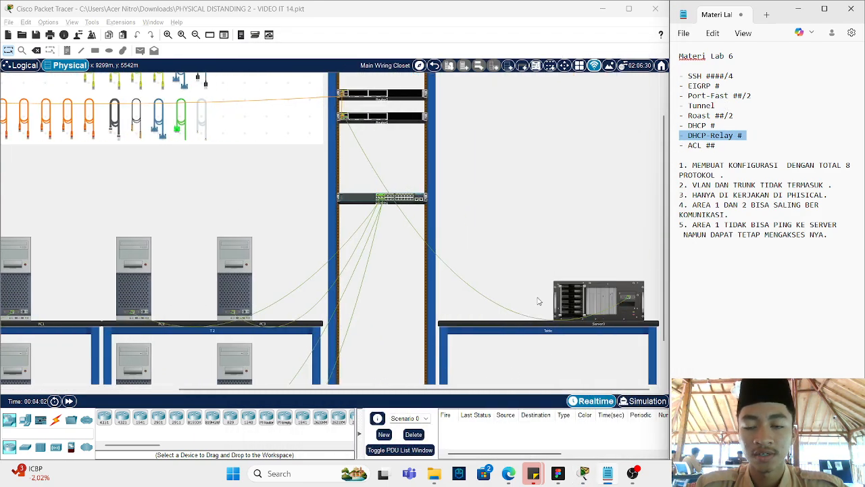
scroll(404, 176, left, 5)
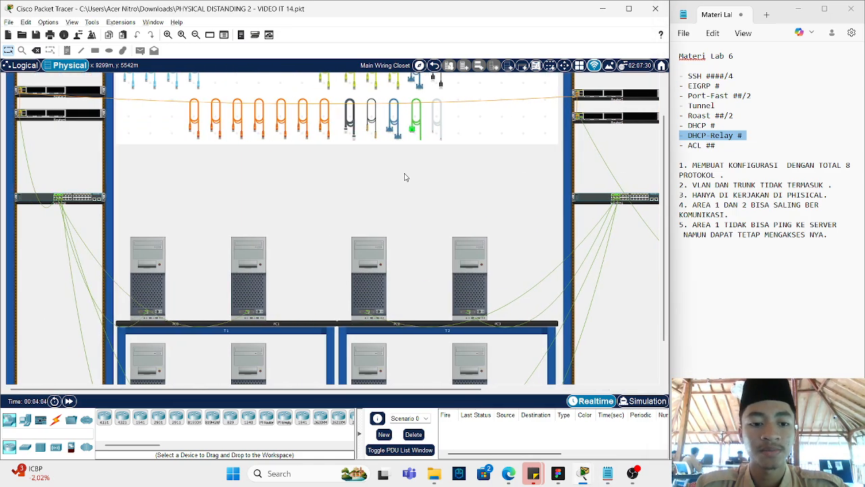
Step: Review the tunnel interface and the VLAN subinterfaces' helper-address lines in Router4's running configuration, and close its window
click(146, 274)
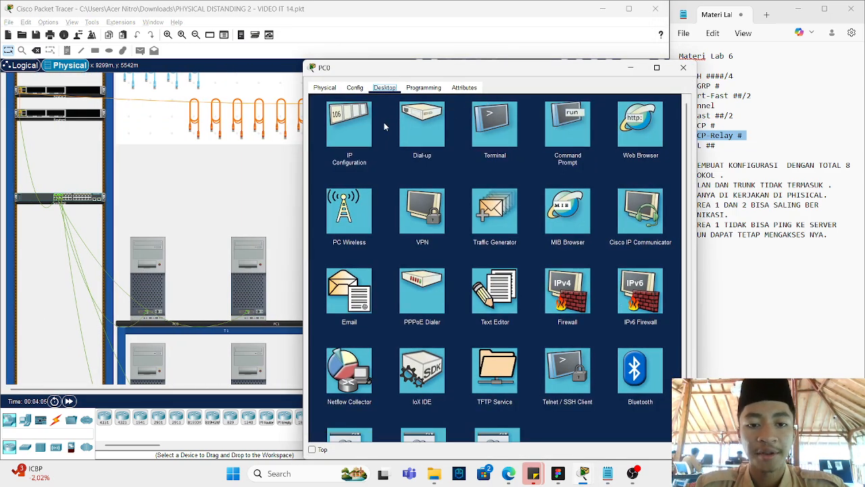
click(684, 67)
click(406, 419)
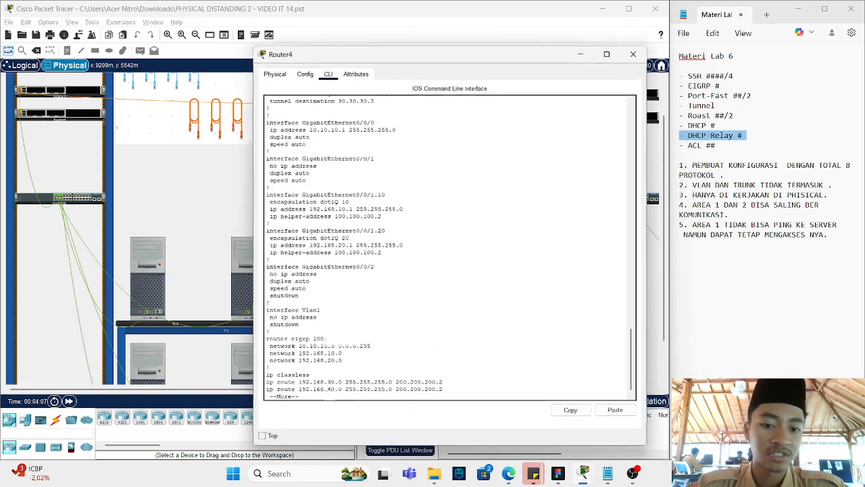
scroll(442, 260, up, 3)
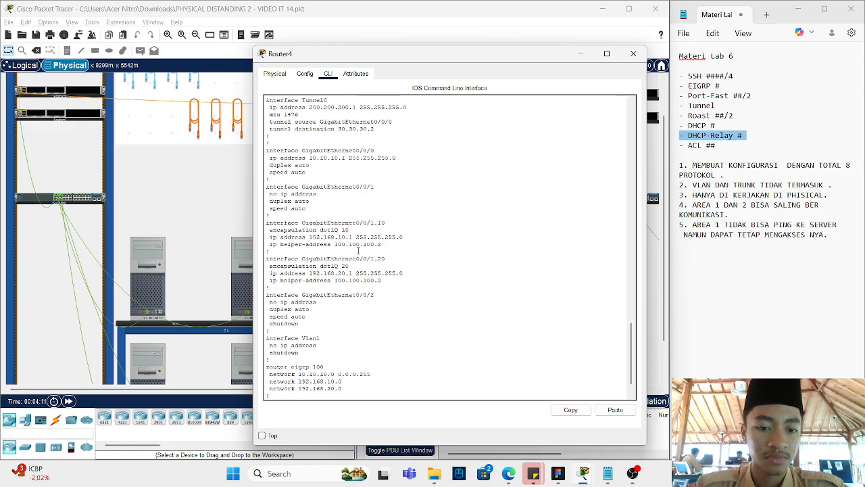
click(633, 54)
scroll(450, 196, down, 3)
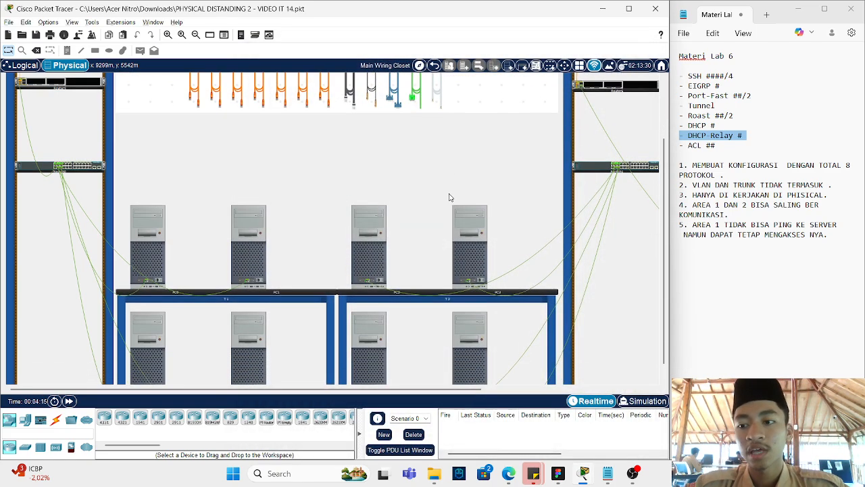
Step: Clear the highlight on the DHCP-Relay entry in the lab notes and look over the protocol list
click(719, 153)
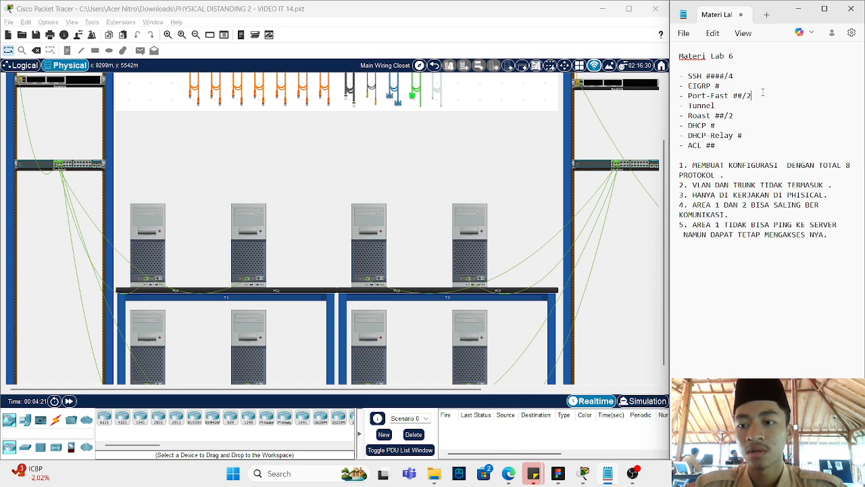
click(99, 170)
click(378, 87)
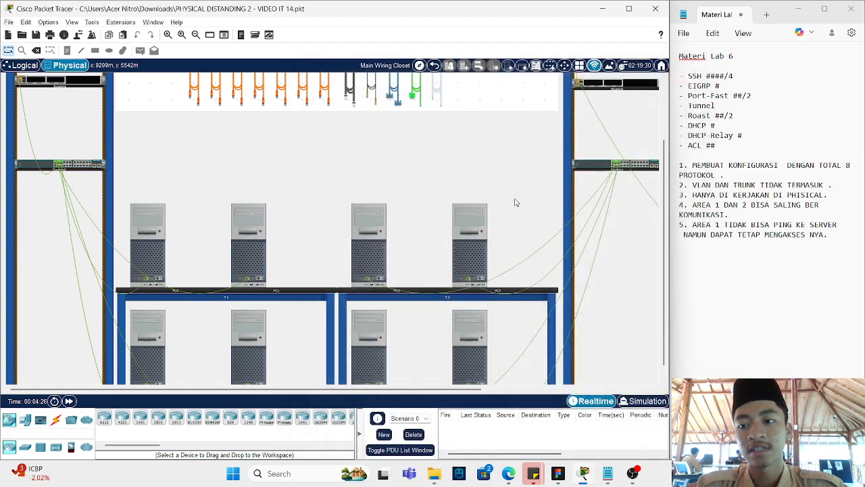
click(684, 67)
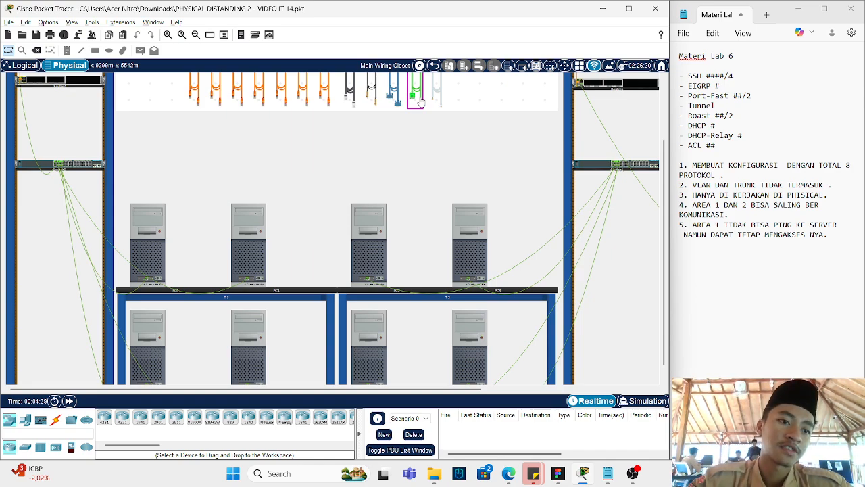
click(417, 98)
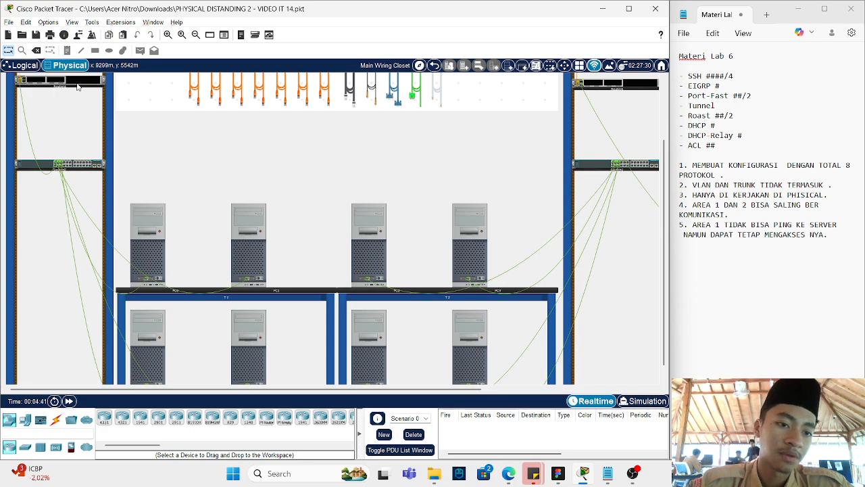
Step: Page to the end of Router4's running configuration, examine its EIGRP network entries and close the window
key(space)
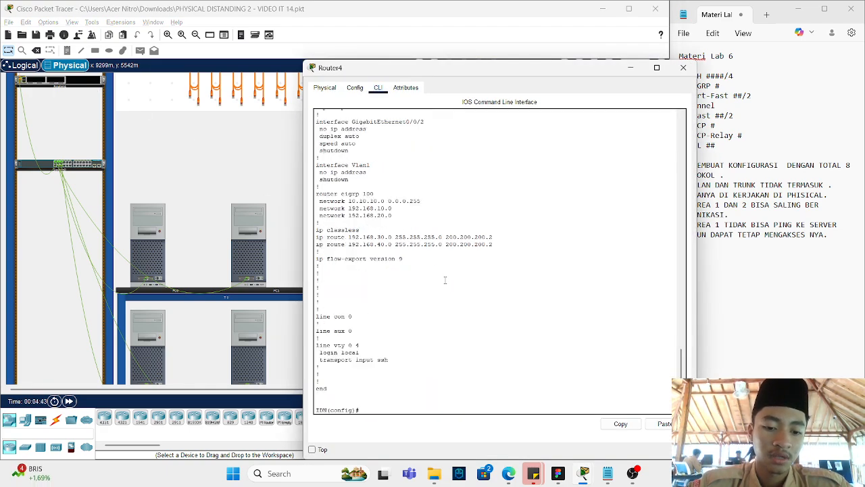
drag(399, 220, 385, 216)
click(400, 217)
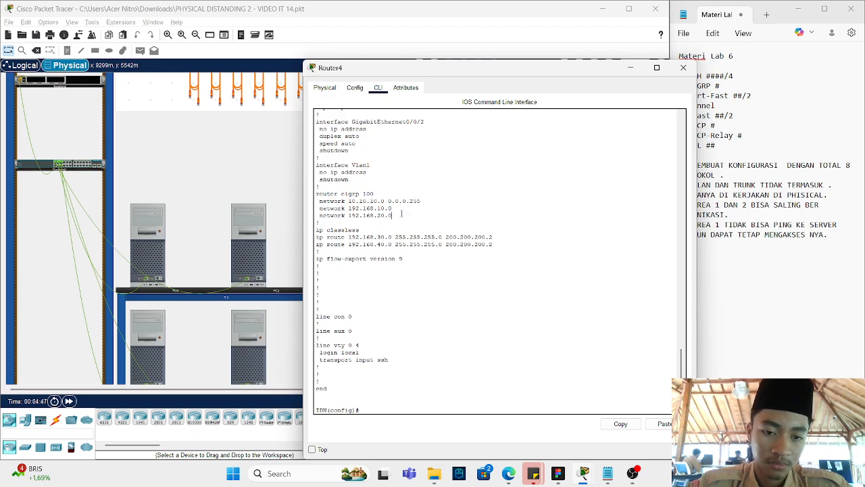
click(683, 67)
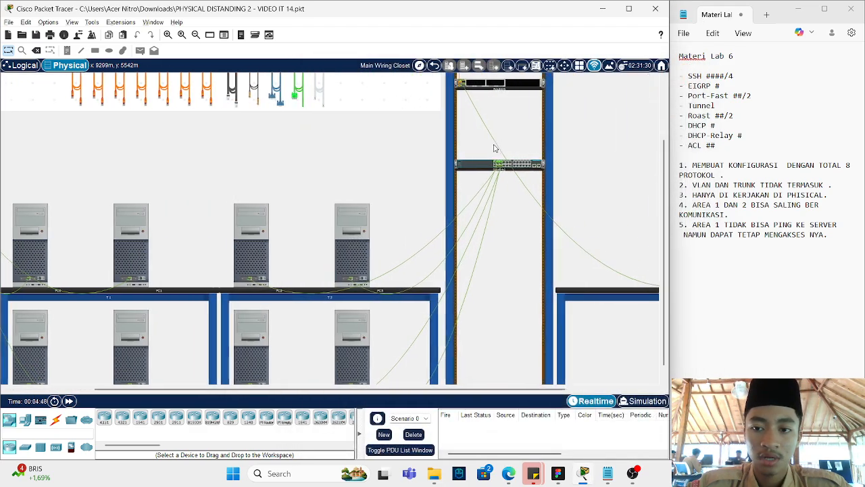
Step: Open the command line of Router6 in the second rack and enter privileged mode and global configuration mode
click(504, 89)
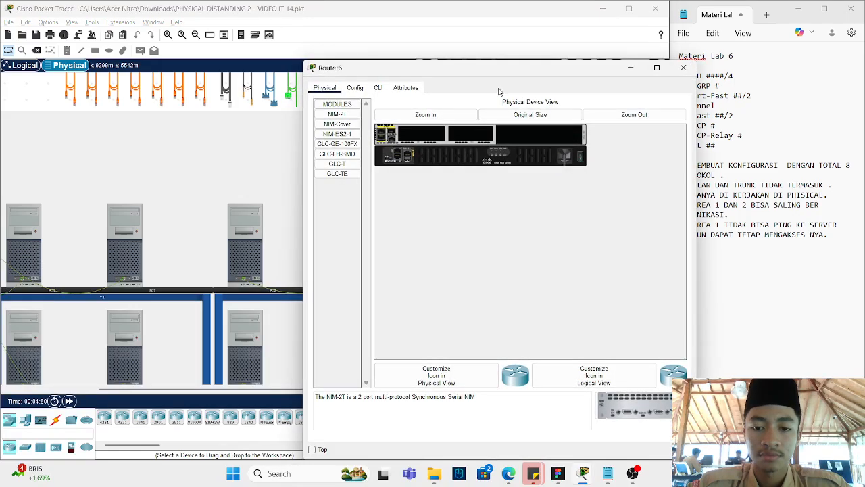
click(379, 89)
key(Return)
text(en)
key(Return)
text(conf)
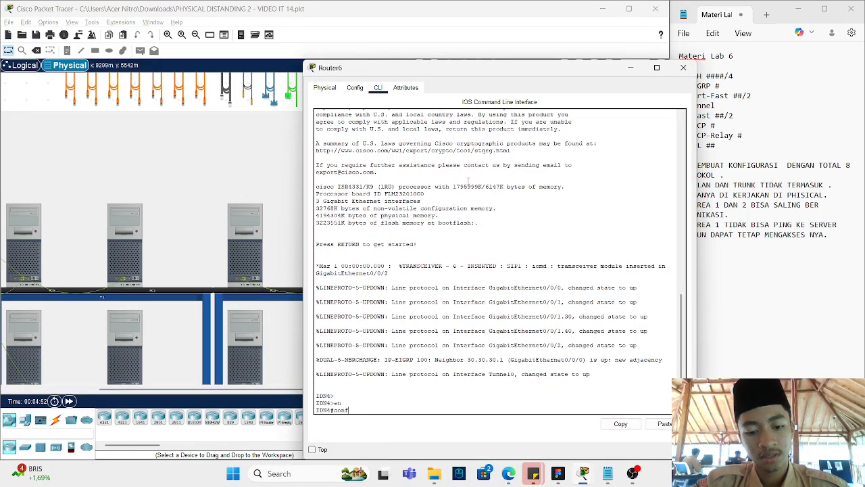
key(Return)
key(Return)
Step: Display Router6's running configuration with "do sh r", page to its end and highlight the EIGRP 100 section
text(do sh run)
key(Return)
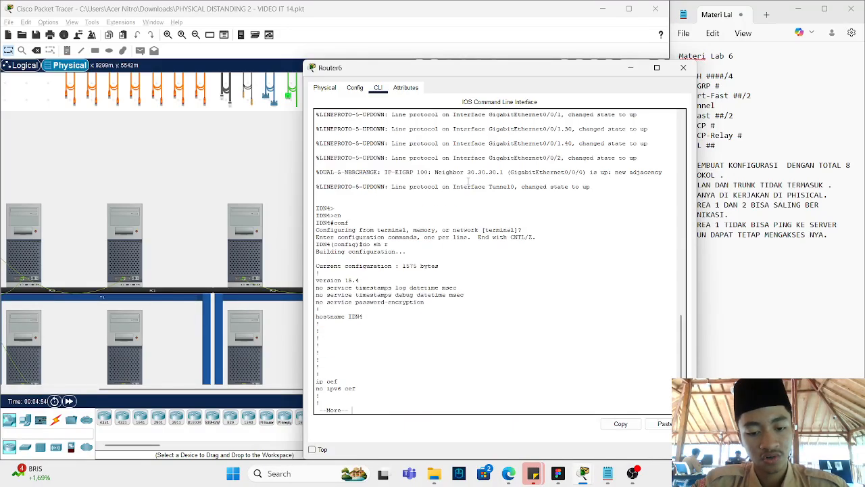
key(space)
key(space)
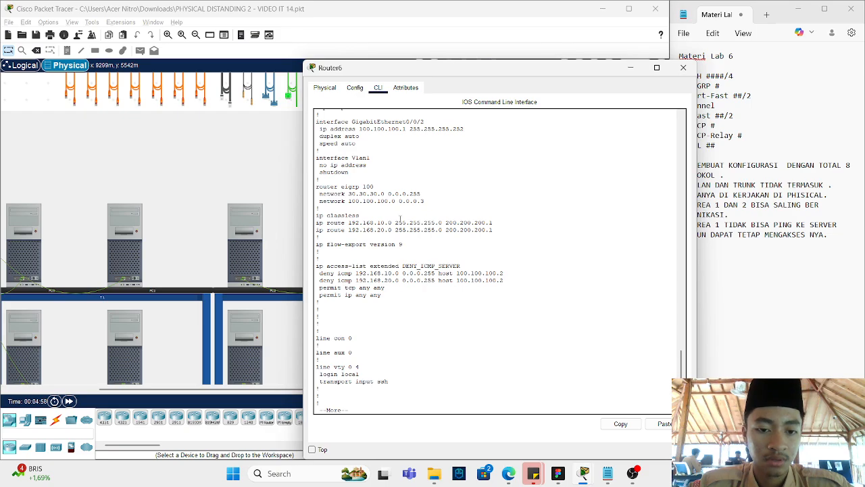
key(space)
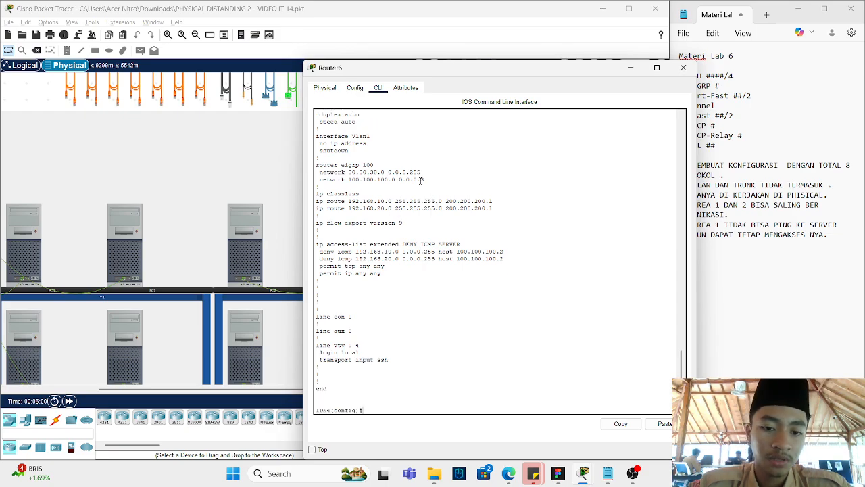
drag(421, 180, 318, 157)
Step: Return to Router4's command line and highlight the EIGRP networks 192.168.10.0 and 192.168.20.0
click(264, 174)
scroll(264, 174, left, 3)
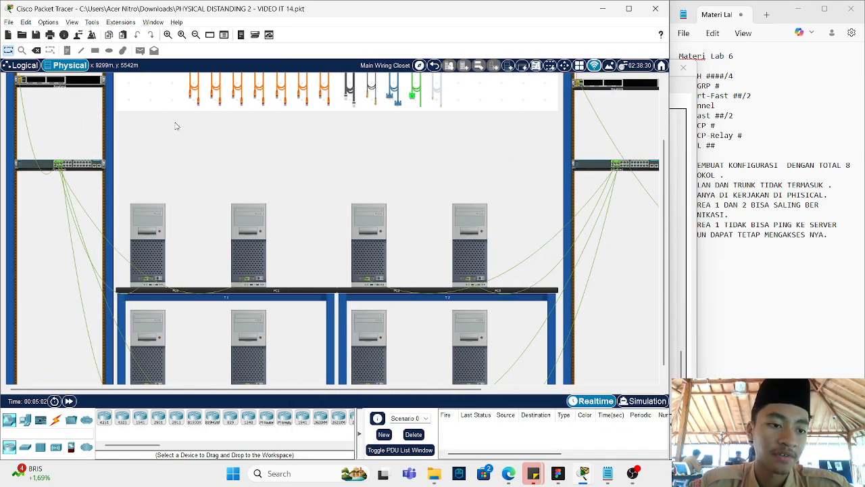
click(80, 83)
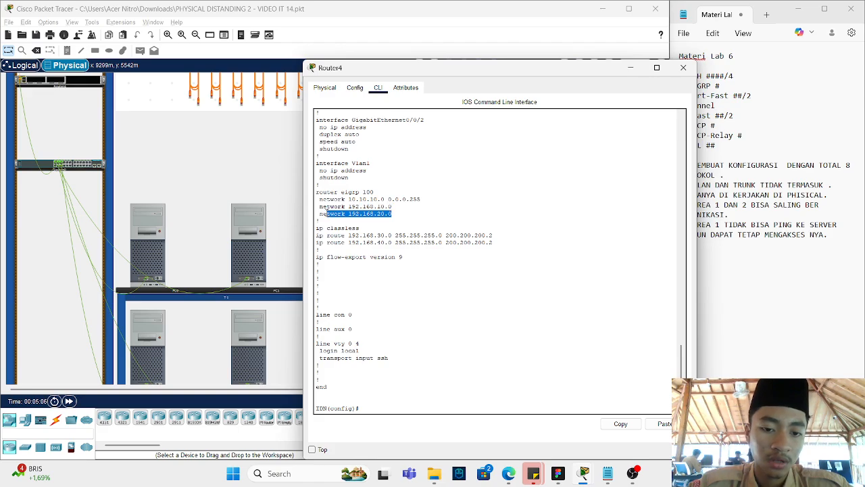
drag(408, 213, 312, 208)
click(374, 214)
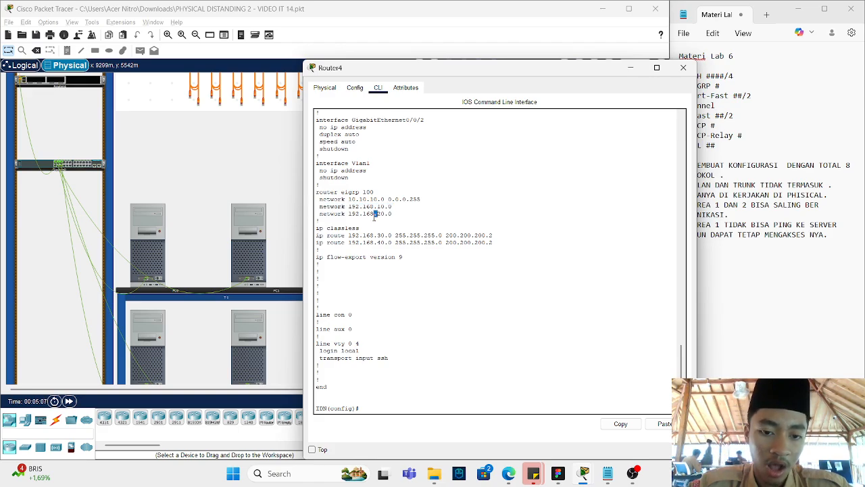
drag(414, 214, 316, 205)
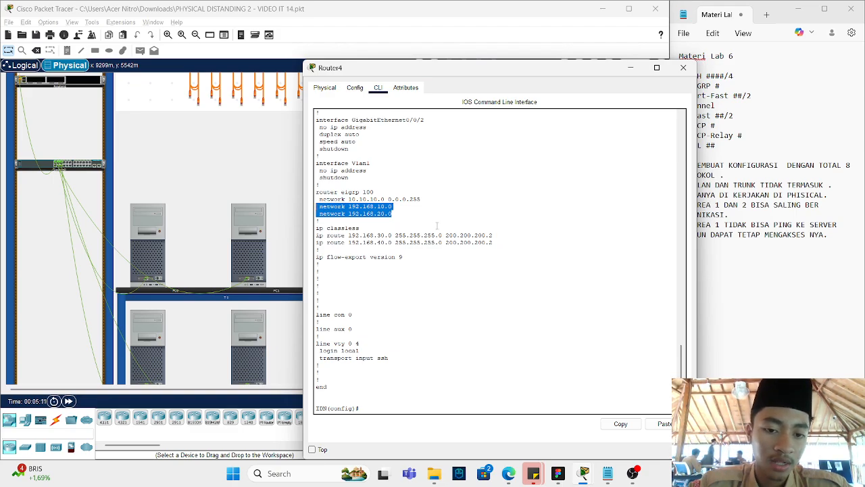
Step: Bring Router6's configuration back up to compare its EIGRP section with Router4's, and close the window
click(287, 182)
scroll(270, 178, right, 3)
scroll(270, 179, right, 1)
click(518, 81)
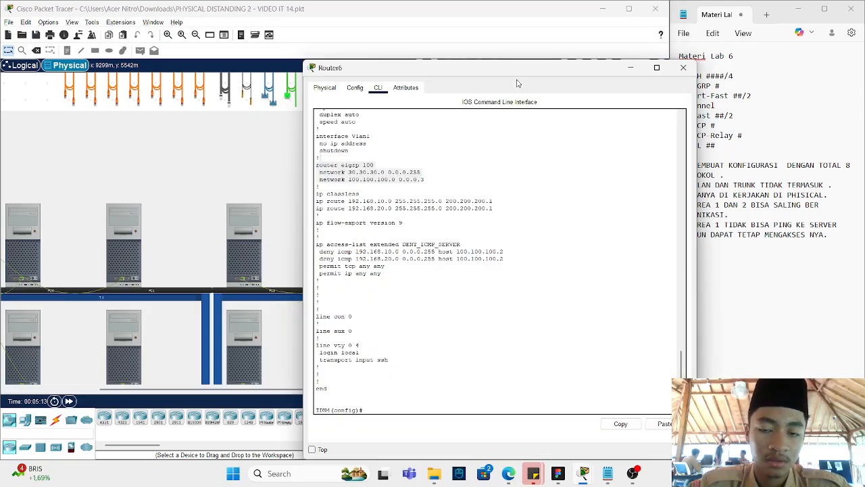
click(380, 214)
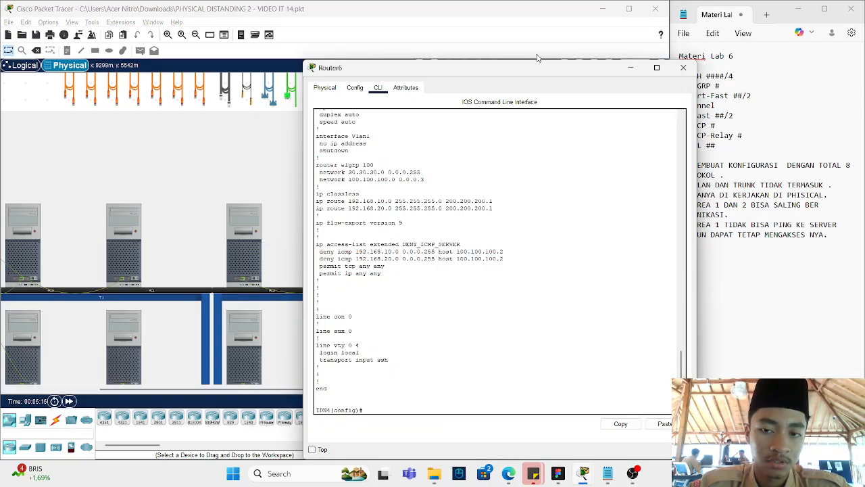
click(683, 67)
Step: Reopen Router4's command line, review its EIGRP networks and static routes, and close the window
scroll(289, 95, left, 3)
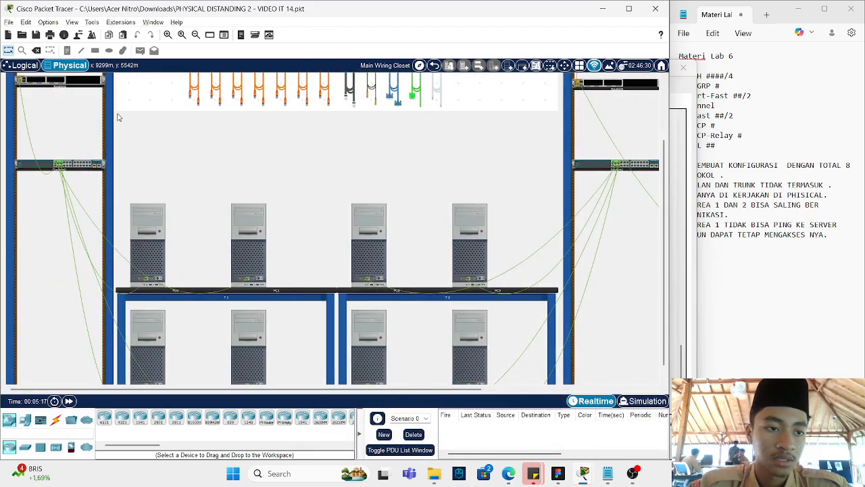
click(70, 82)
click(485, 228)
click(545, 330)
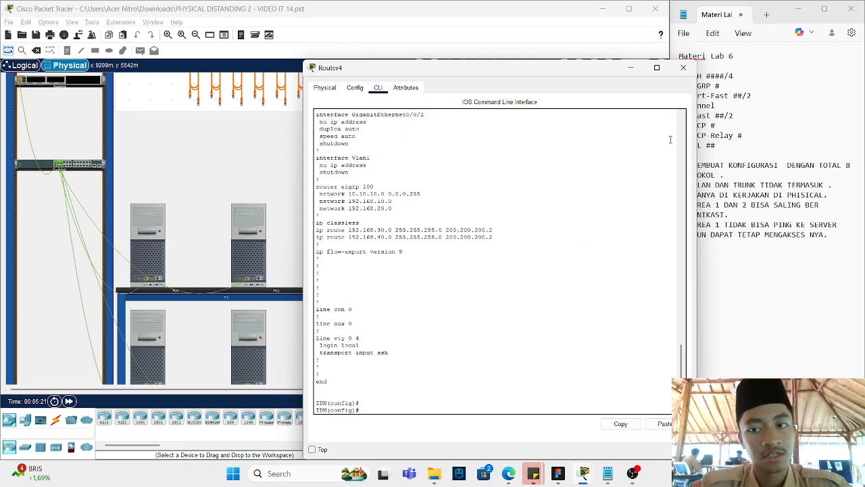
click(683, 67)
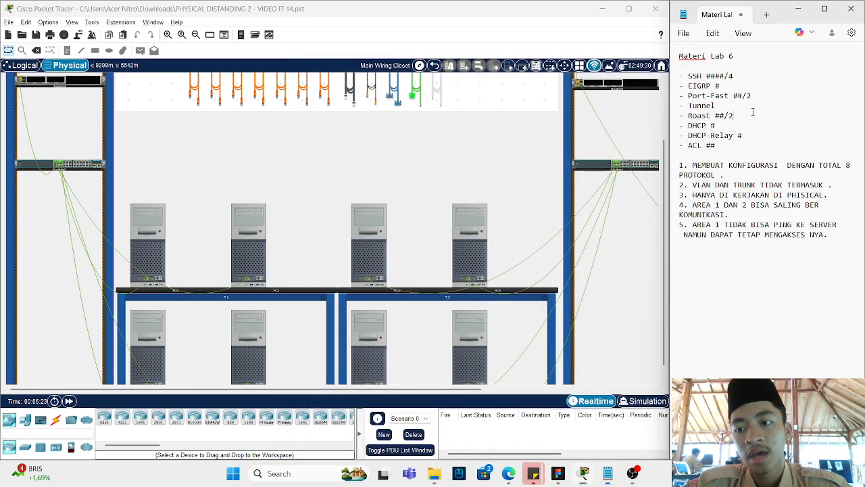
Step: Reopen Router6's command line, examine its static routes, access list and Tunnel0 interface settings, and close the window
click(113, 87)
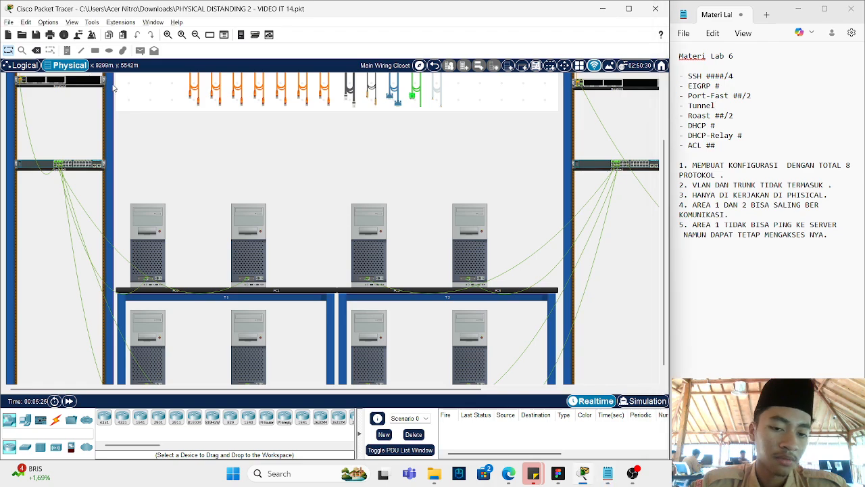
click(628, 89)
scroll(486, 210, up, 2)
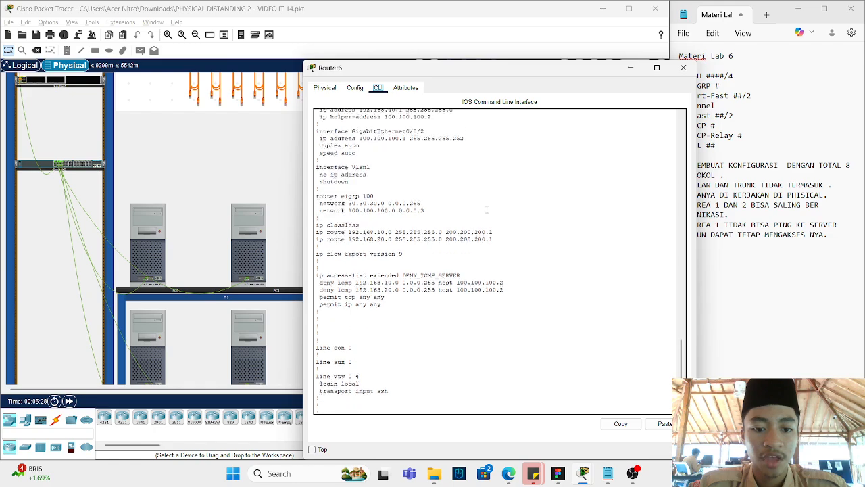
scroll(486, 209, up, 2)
scroll(487, 208, down, 3)
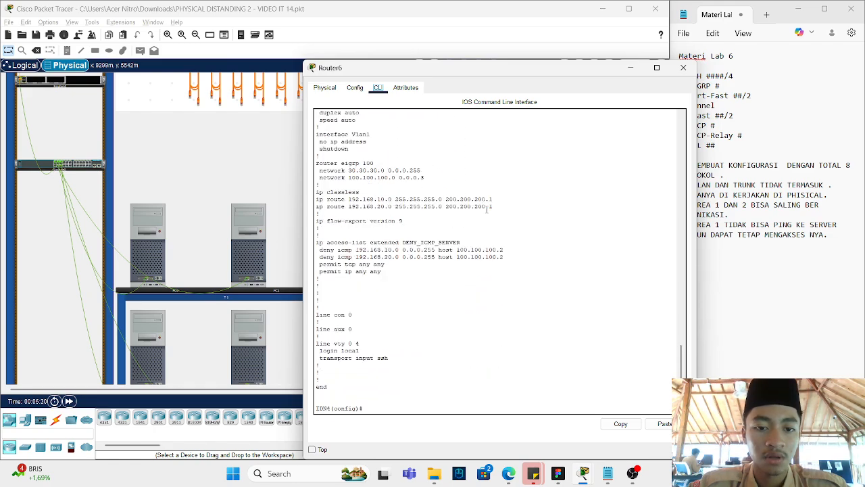
scroll(487, 208, up, 10)
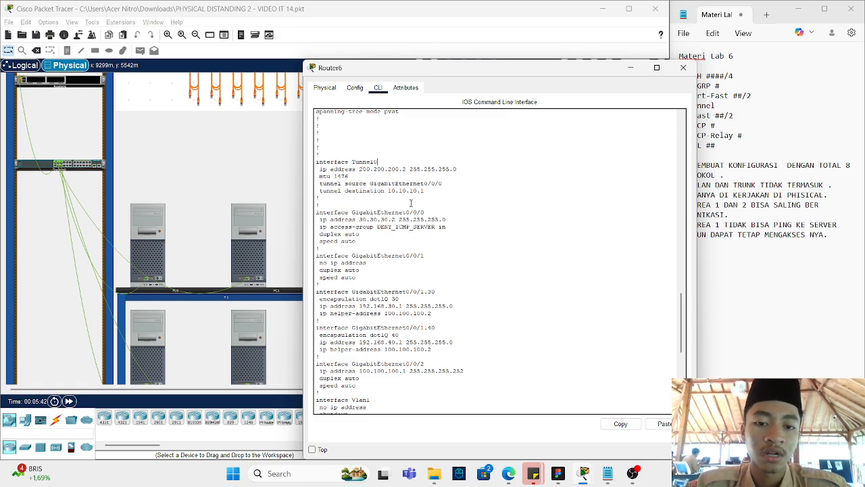
scroll(88, 119, up, 3)
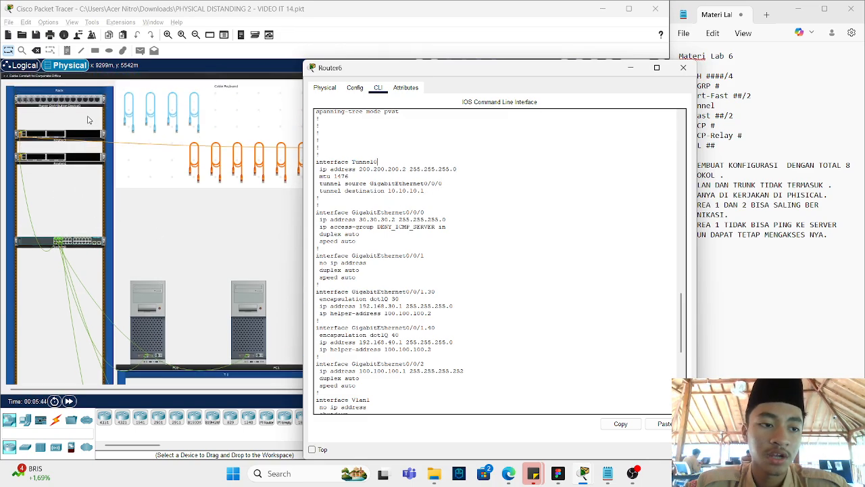
click(683, 68)
Step: Point out the Roast entry in the lab notes and review Router4's tunnel and subinterface settings
click(726, 116)
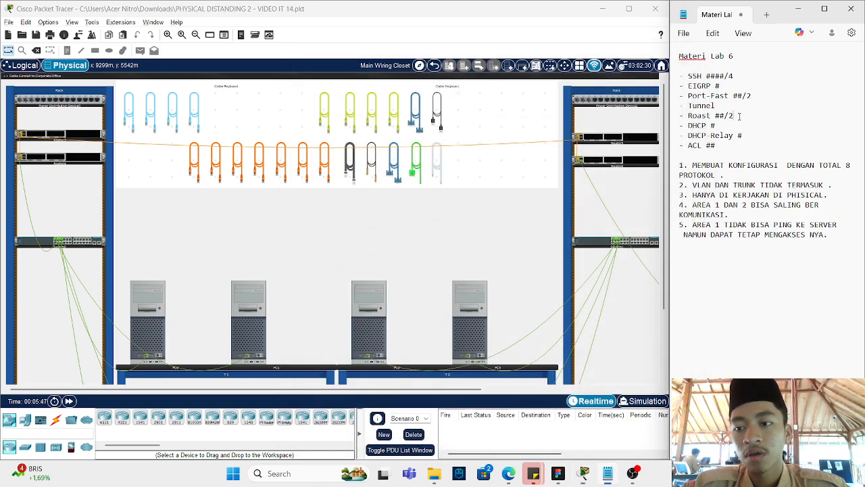
click(182, 244)
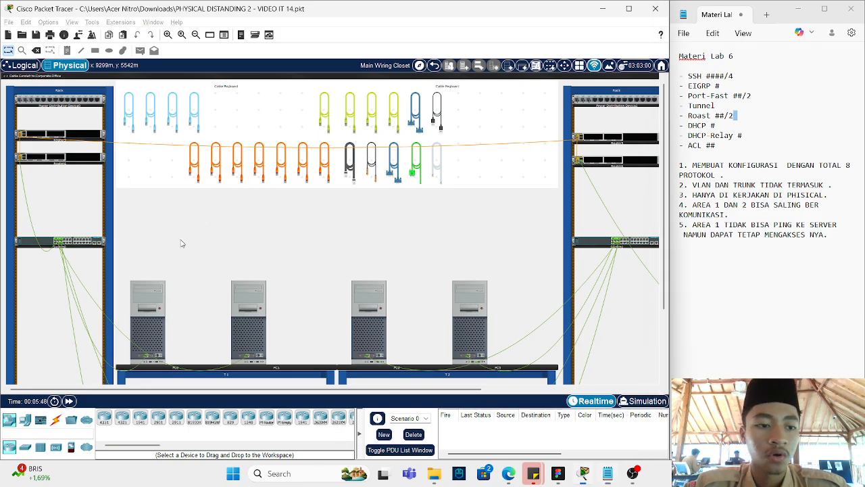
click(94, 158)
scroll(536, 197, up, 5)
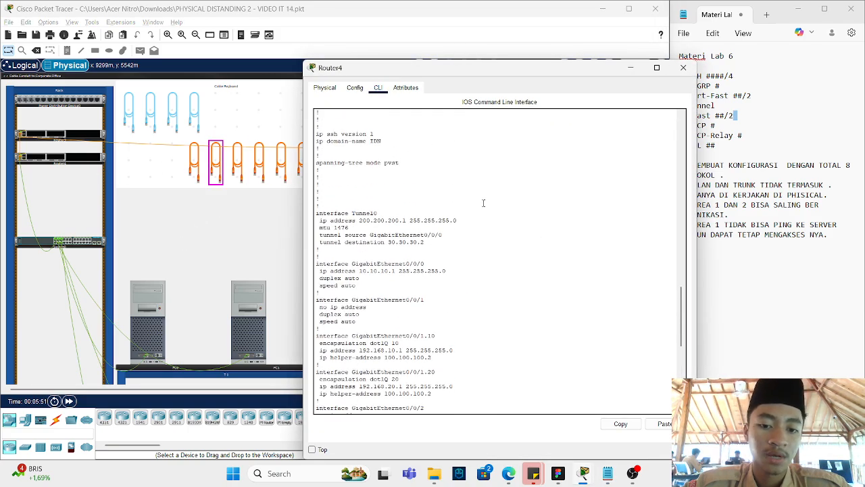
scroll(377, 320, down, 2)
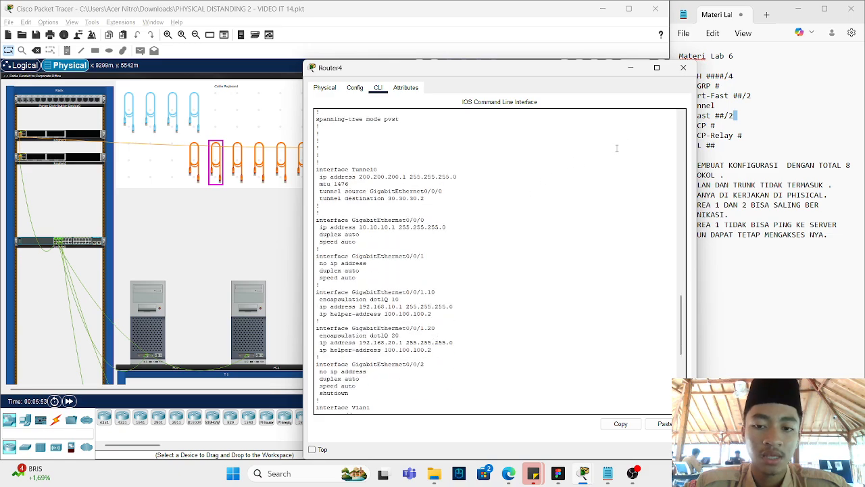
click(684, 67)
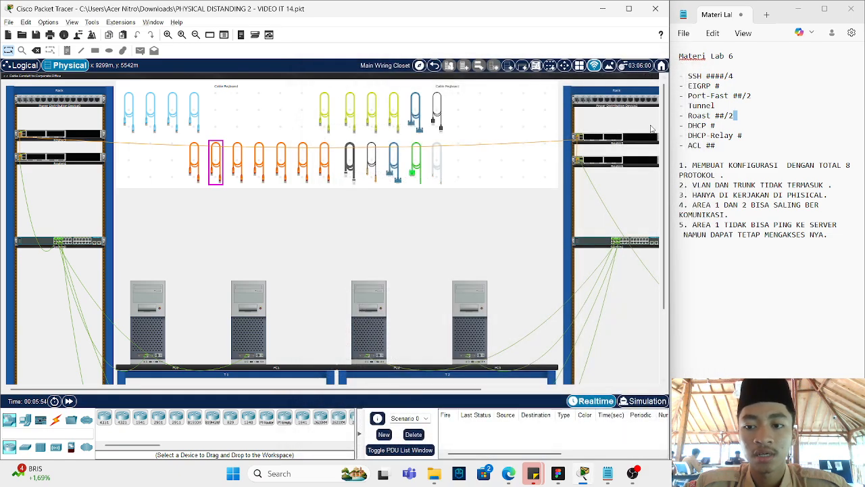
Step: Open Router6's command line, review its GigabitEthernet0/0/1.30 and 0/0/1.40 subinterface settings, and close the window
click(613, 165)
scroll(434, 259, up, 5)
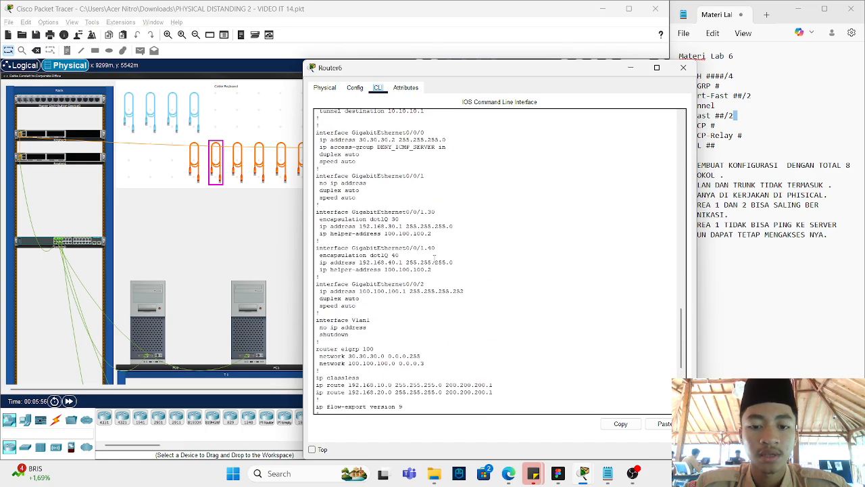
click(683, 67)
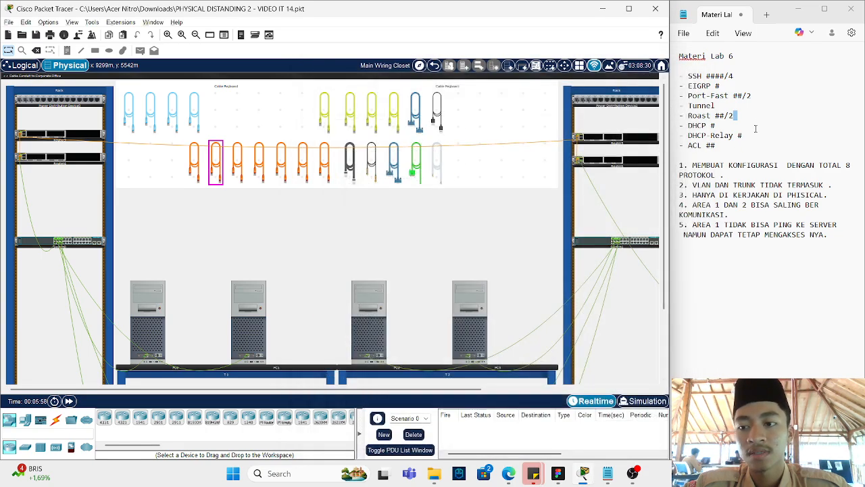
Step: Open Server0's DHCP service, review the address pools for VLANs 10 to 40, and close the window
scroll(538, 186, right, 5)
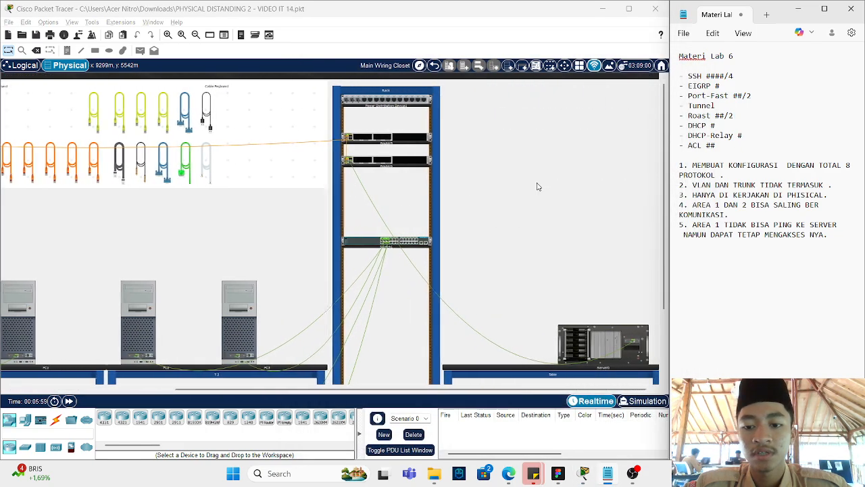
click(583, 336)
click(384, 87)
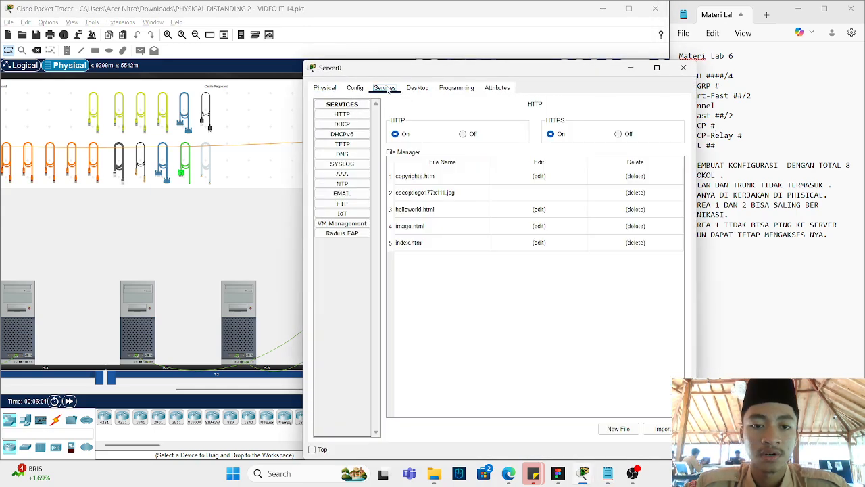
click(363, 123)
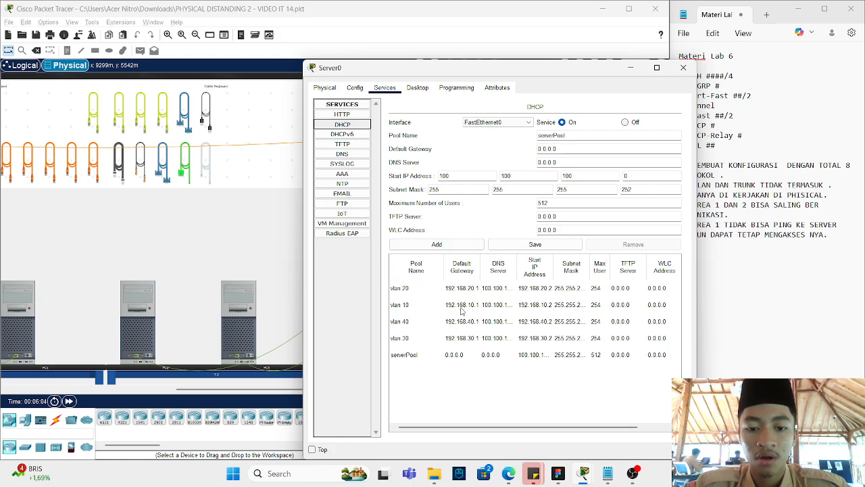
click(684, 69)
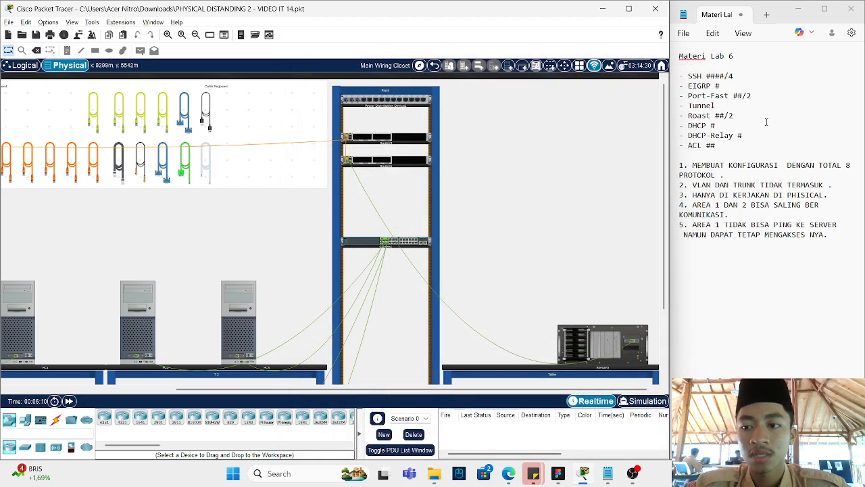
Step: Reopen Router4's command line, check the DHCP relay helper addresses on its VLAN 10 and 20 subinterfaces, and close the window
scroll(102, 170, left, 5)
click(79, 161)
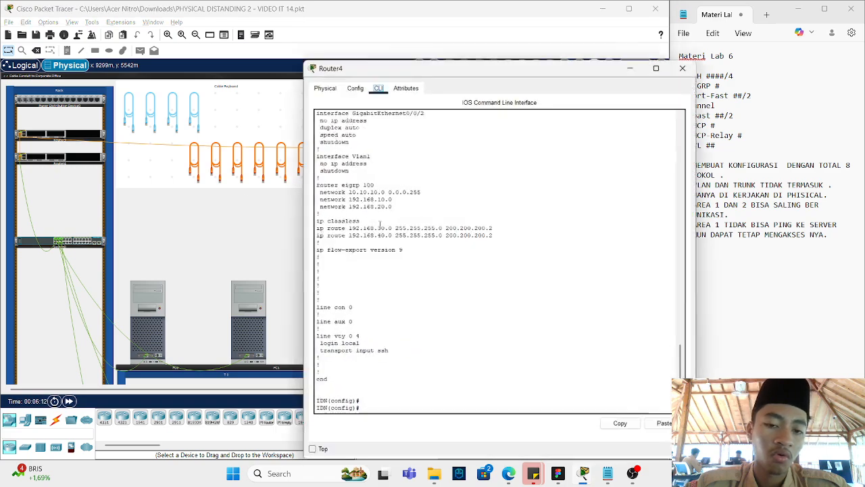
scroll(460, 164, up, 5)
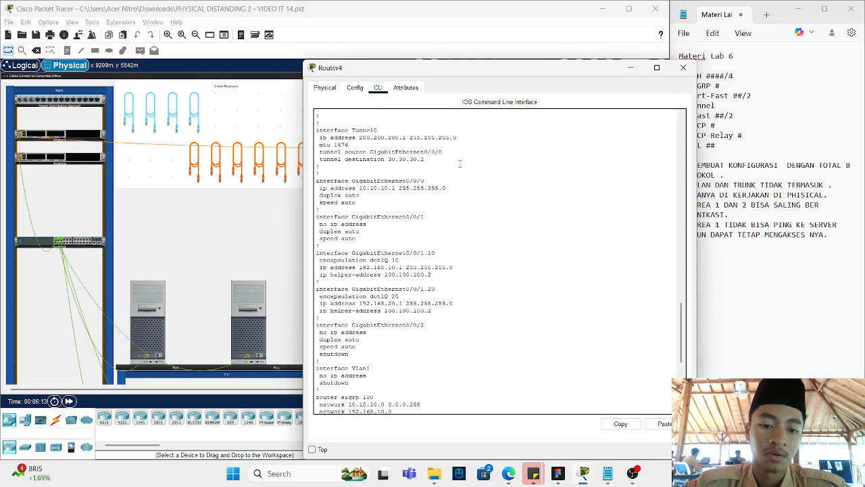
click(681, 68)
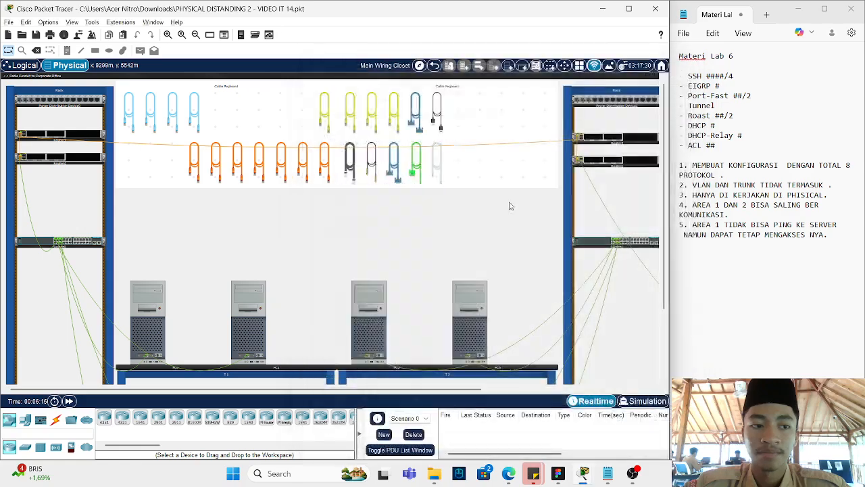
Step: Check the DHCP relay helper addresses on Router6's VLAN 30 and 40 subinterfaces, and close the window
scroll(512, 206, right, 3)
click(513, 160)
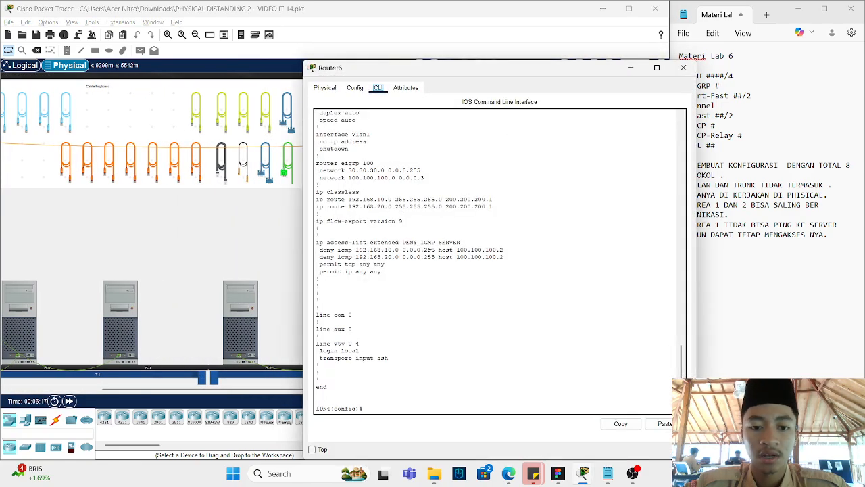
scroll(430, 252, up, 10)
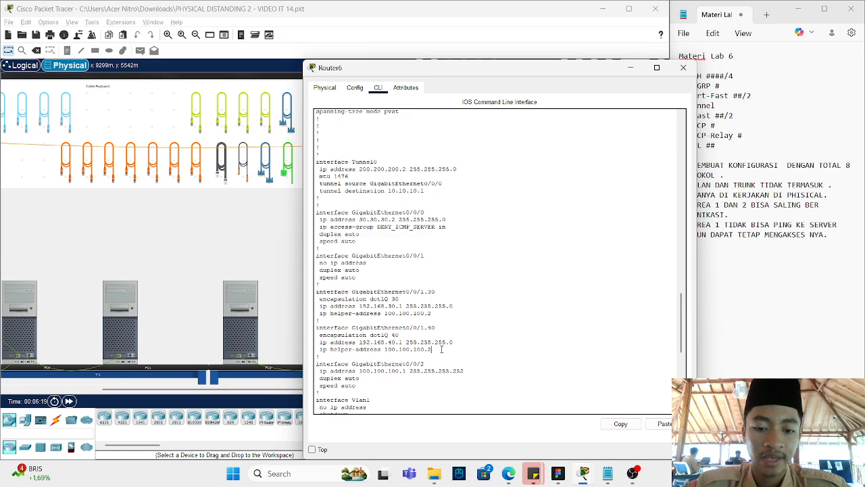
click(683, 68)
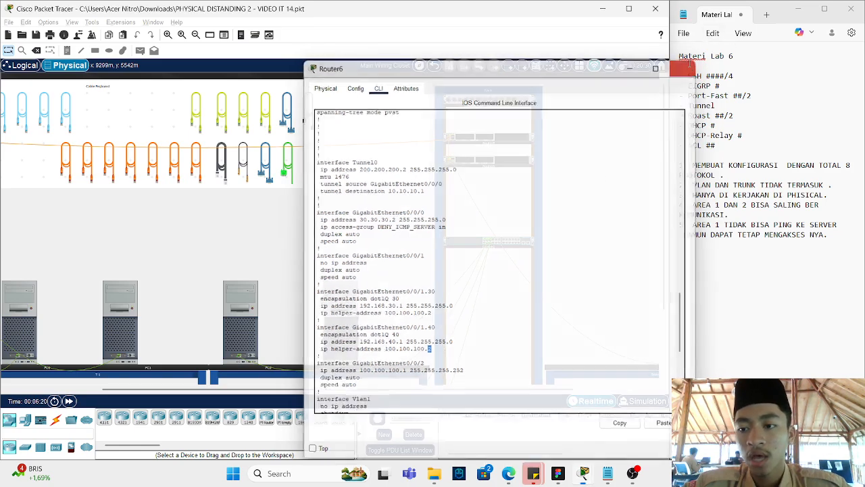
scroll(438, 196, left, 3)
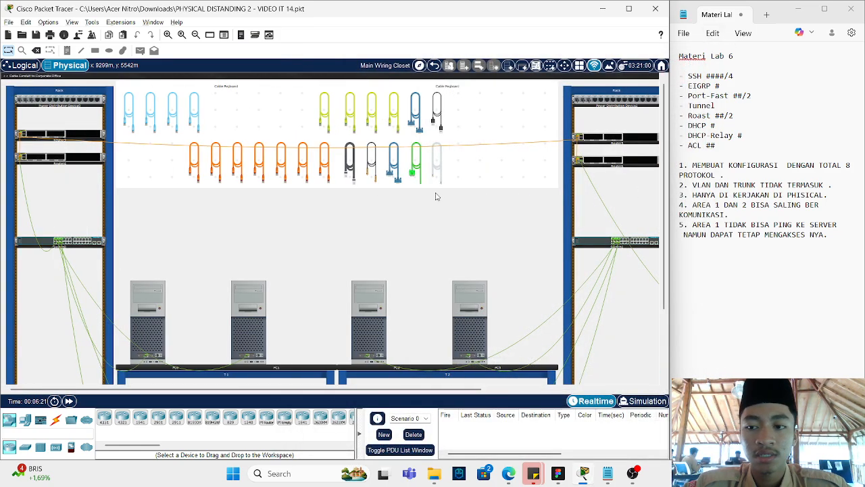
Step: Reopen Router6's configuration, review the deny and permit rules of access list DENY_ICMP_SERVER, and close the window
click(620, 162)
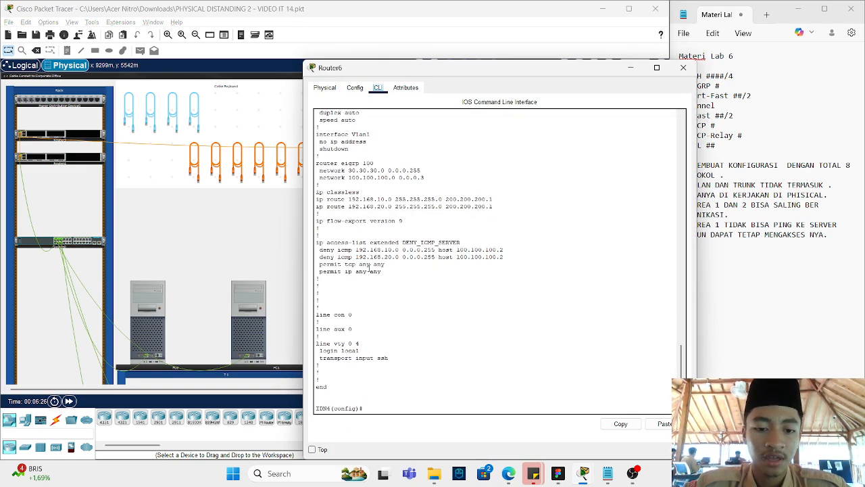
drag(331, 250, 495, 258)
click(406, 262)
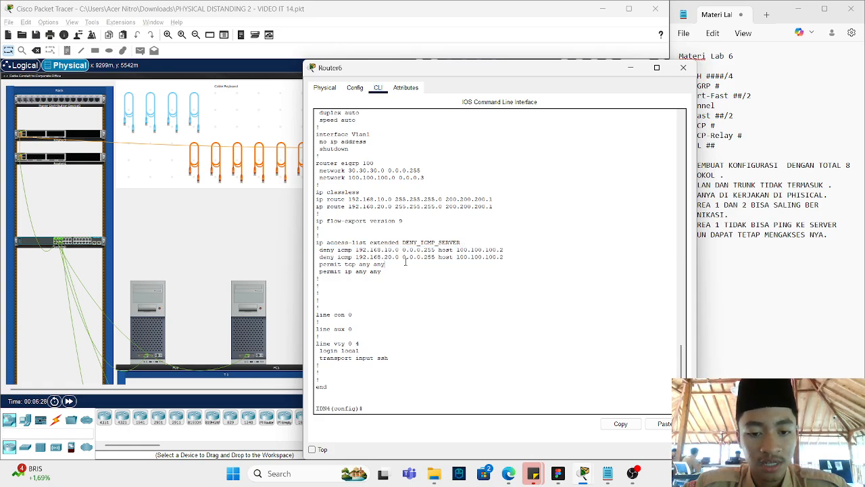
drag(327, 278, 464, 284)
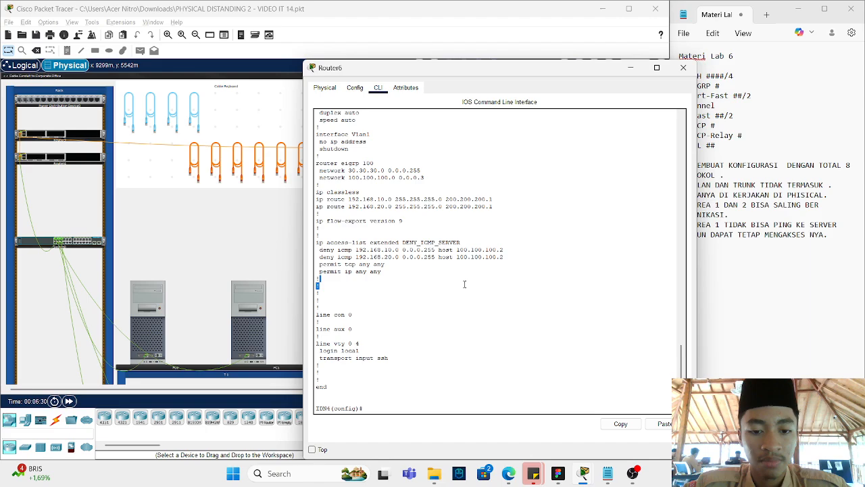
click(683, 68)
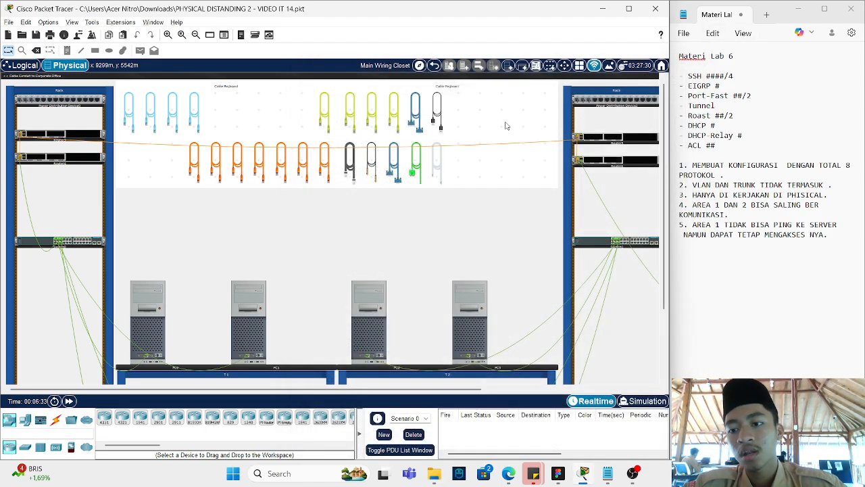
Step: Review Router4's SSH configuration, pointing out the username, privilege level, secret and domain name, and close the window
click(89, 160)
scroll(415, 250, up, 15)
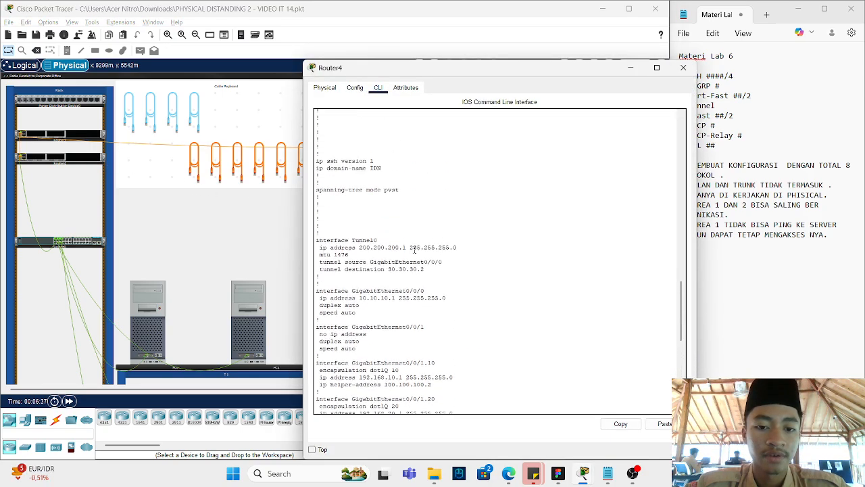
scroll(414, 249, up, 1)
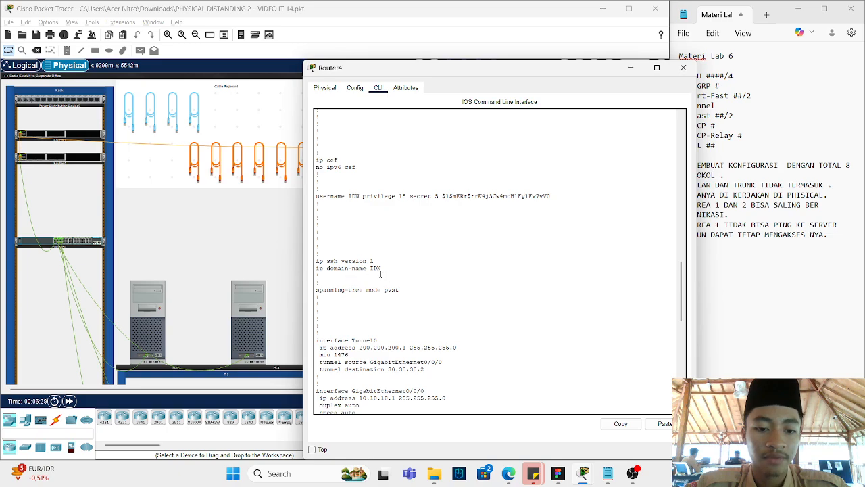
scroll(390, 274, up, 5)
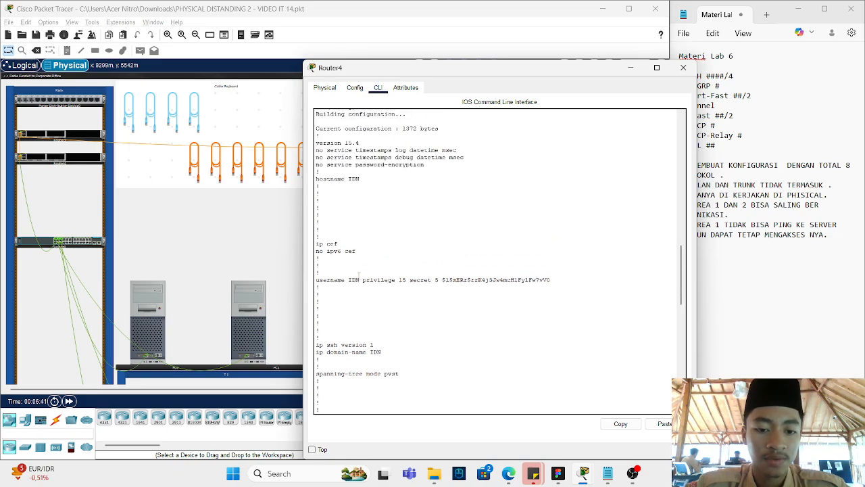
drag(352, 279, 381, 280)
click(402, 280)
double_click(402, 281)
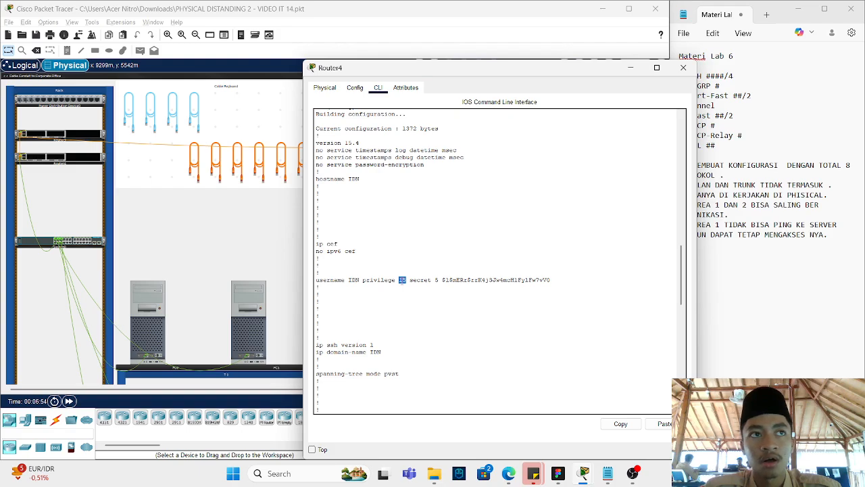
drag(436, 280, 554, 290)
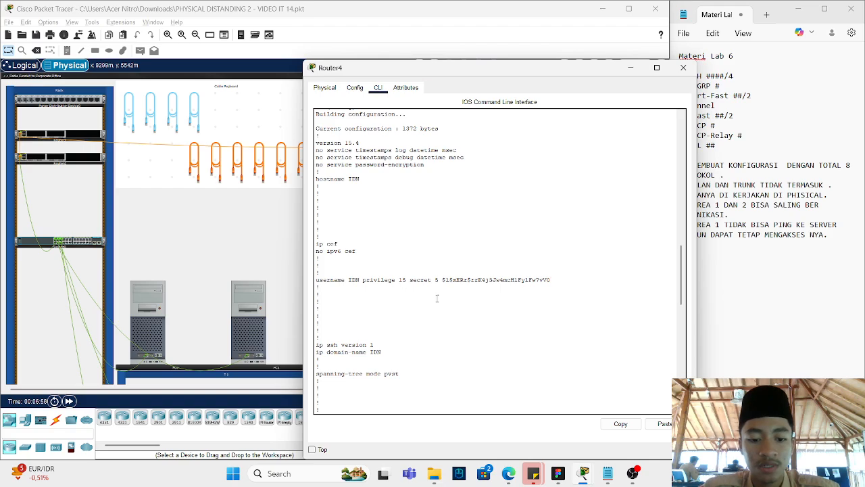
scroll(427, 297, down, 4)
drag(353, 269, 450, 278)
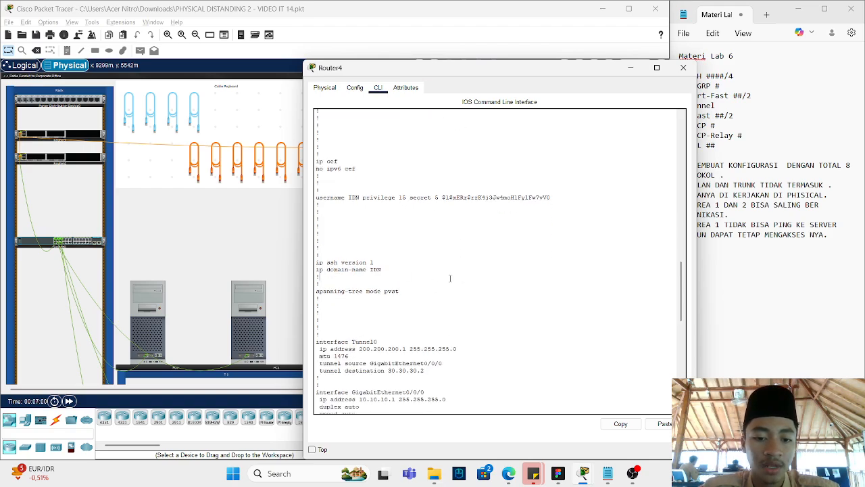
click(684, 68)
Step: Open PC1's IP Configuration, check its DHCP-assigned addresses, and close the configuration
click(244, 312)
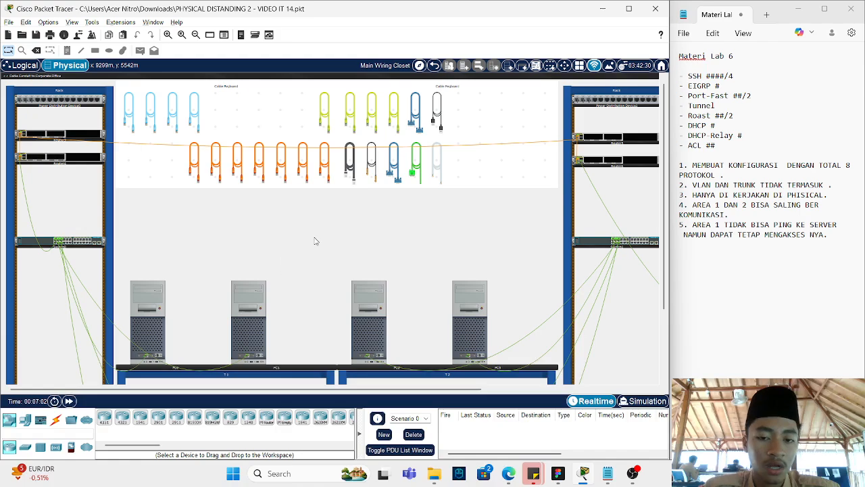
click(349, 125)
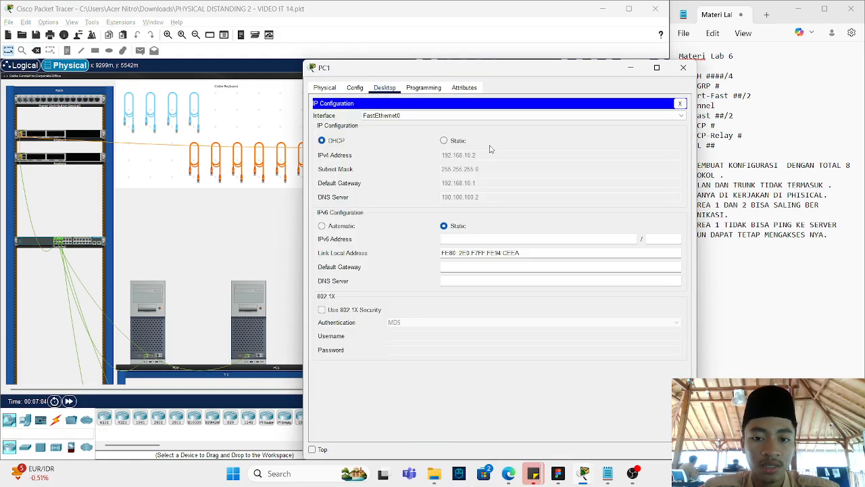
click(681, 104)
Step: Try to start an SSH session from PC1's Command Prompt with "ssh l-2", and close the prompt
click(569, 163)
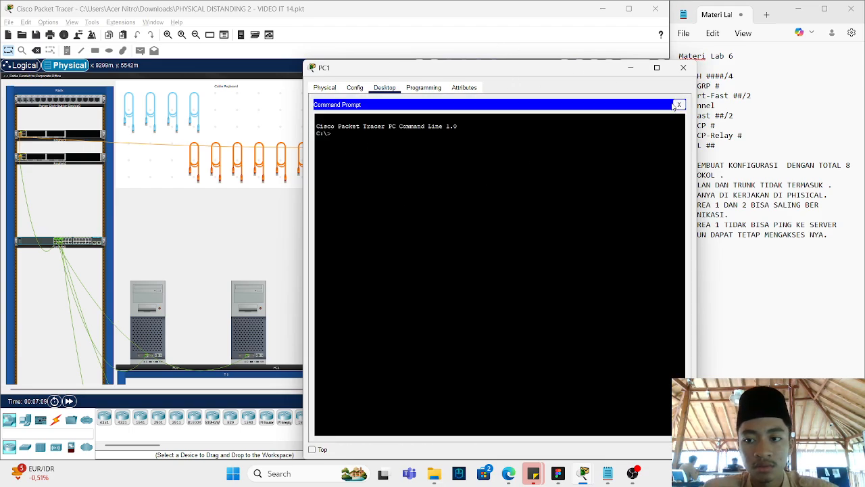
text(ssh l)
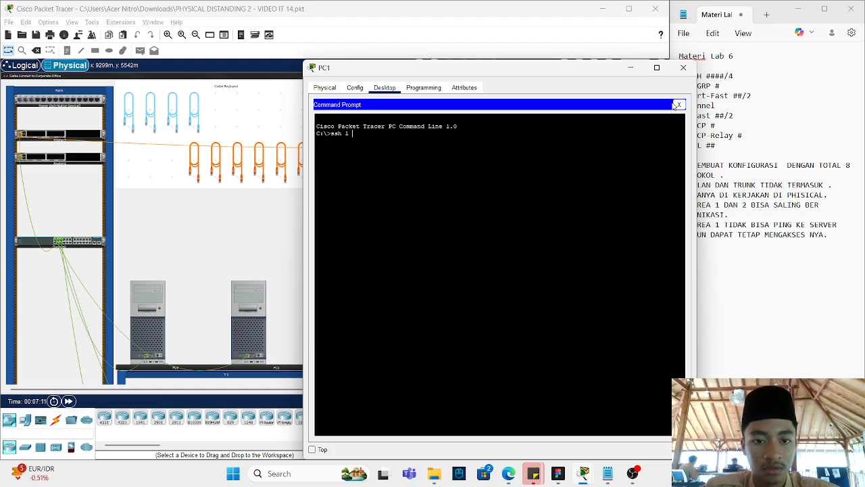
text(-2)
key(Return)
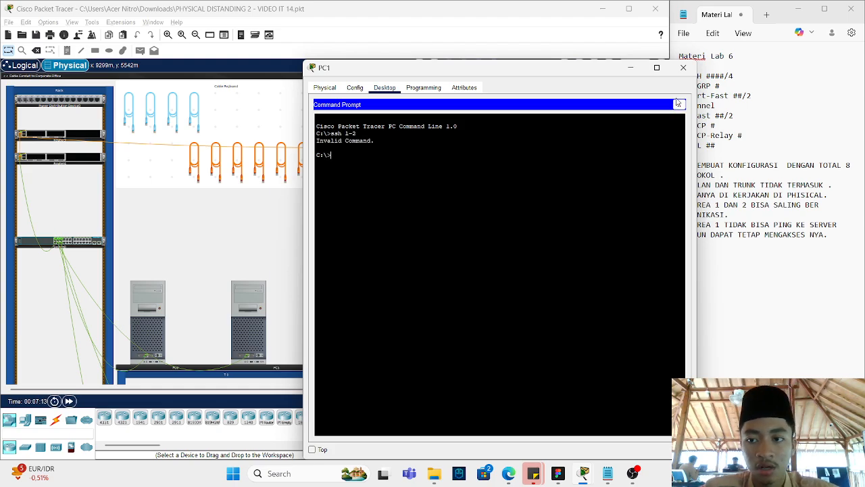
click(678, 103)
Step: Connect from PC1's Telnet / SSH Client to 192.168.10.1 over SSH with username IDN, and enter the account password
scroll(530, 249, down, 2)
click(558, 304)
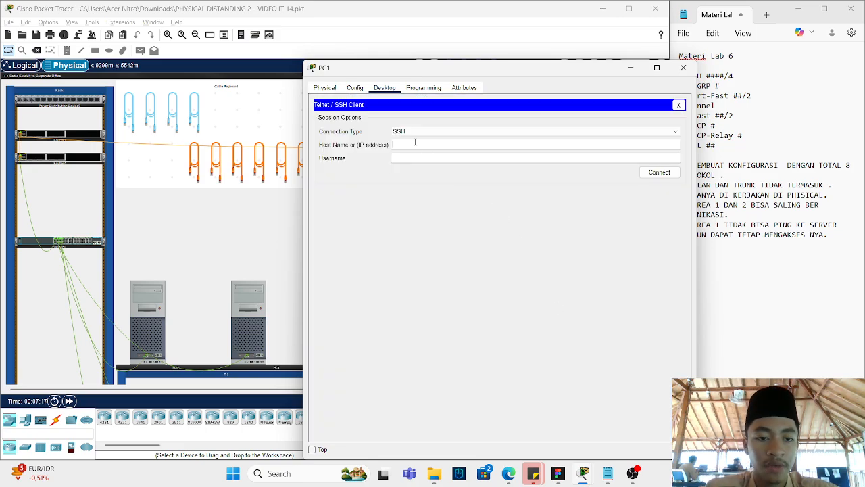
text(10)
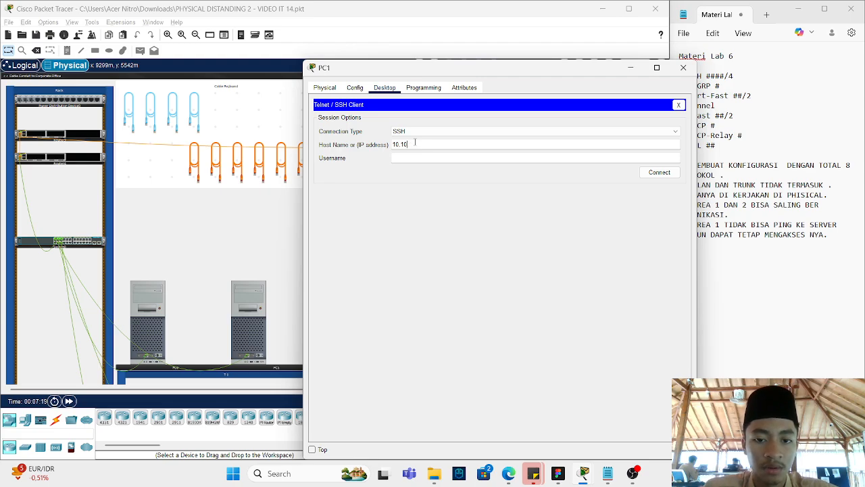
key(BackSpace)
text(92.168.)
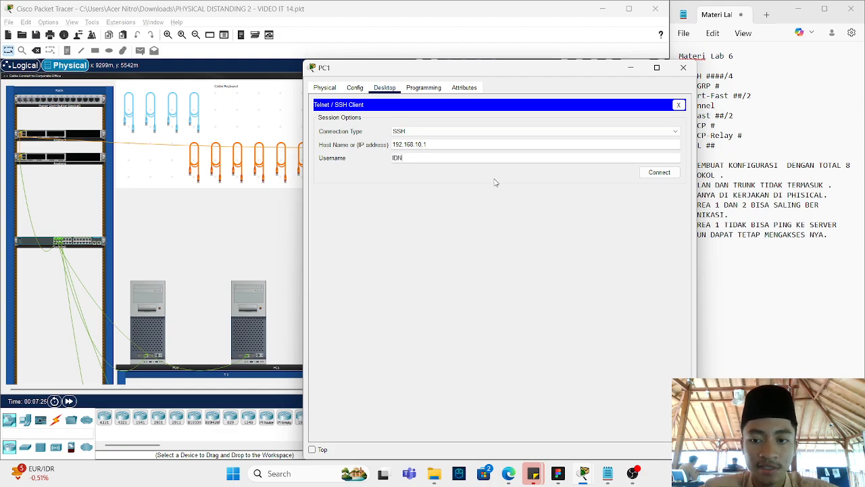
click(659, 172)
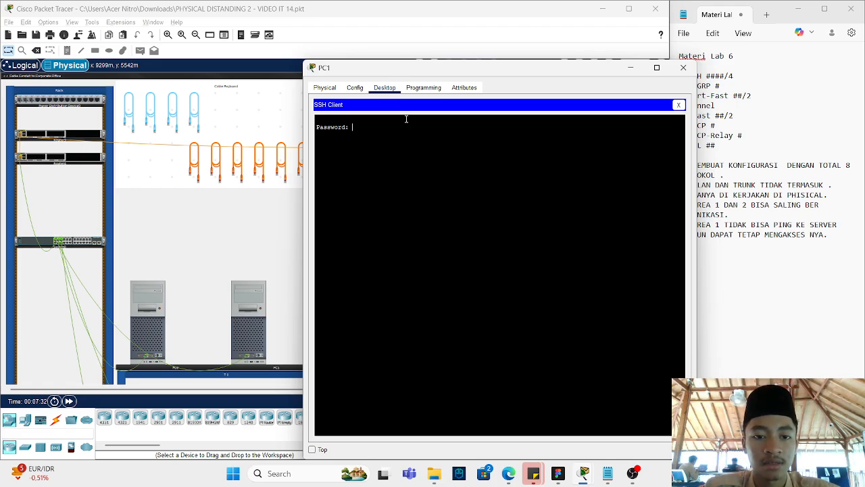
key(Return)
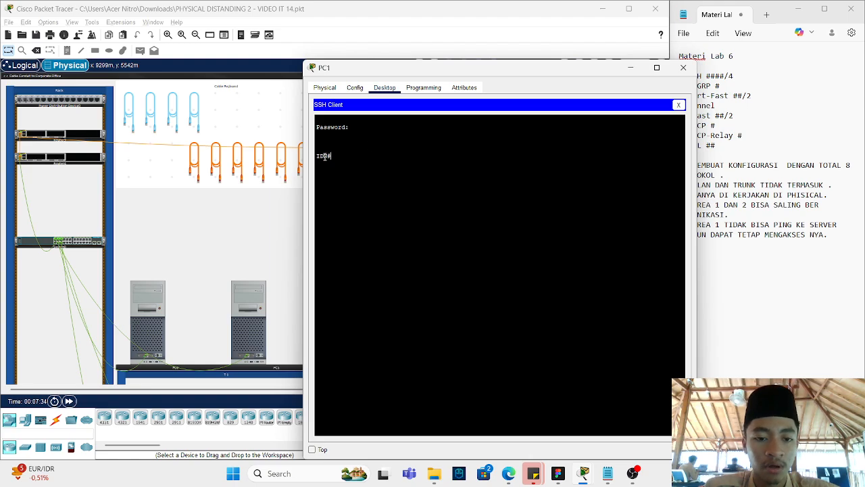
Step: Point out the router's prompt in the SSH session and enter global configuration mode with the conf command
drag(334, 156, 320, 155)
click(392, 163)
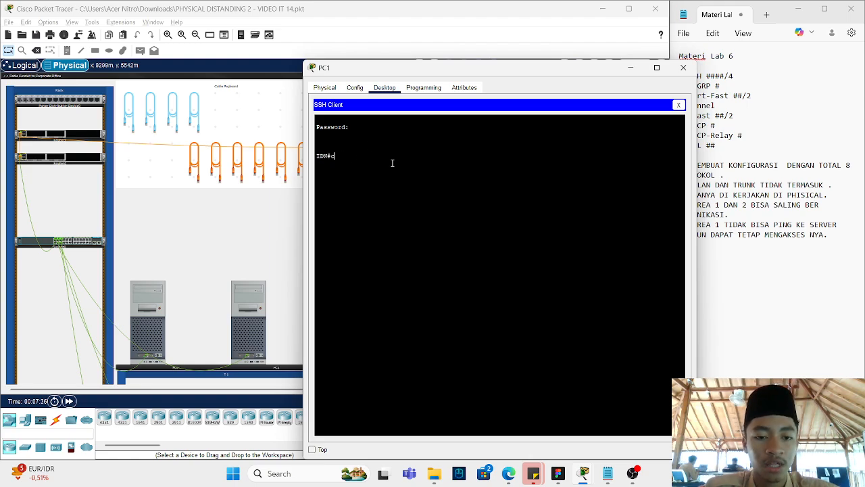
text(conf)
key(Return)
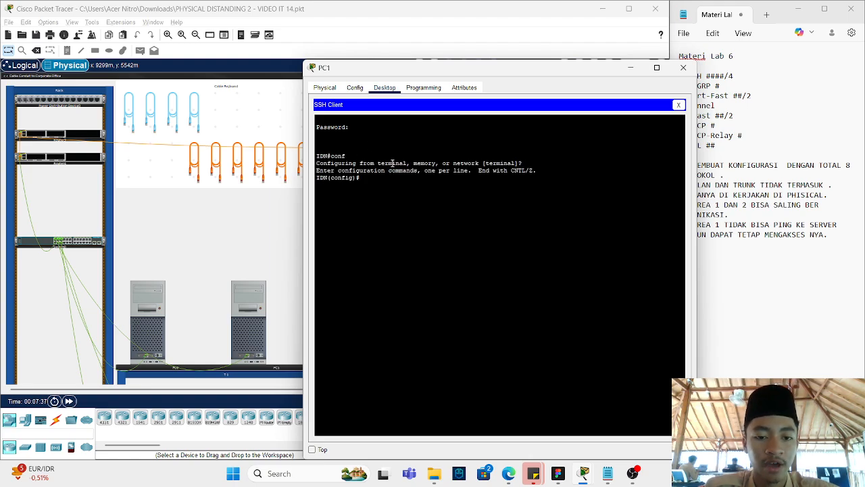
Step: End the current SSH session, connect from PC1's Telnet / SSH Client to 10.10.10.2 with username IDN2, and enter the account password
click(678, 105)
click(540, 280)
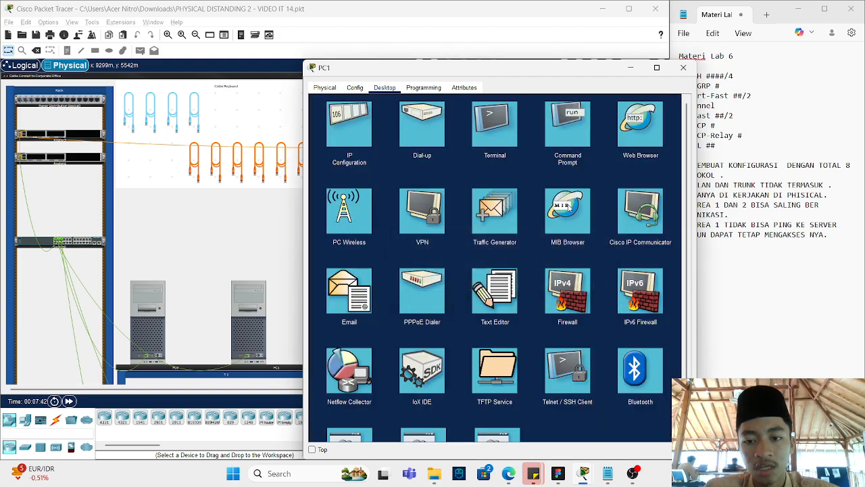
click(568, 372)
click(424, 144)
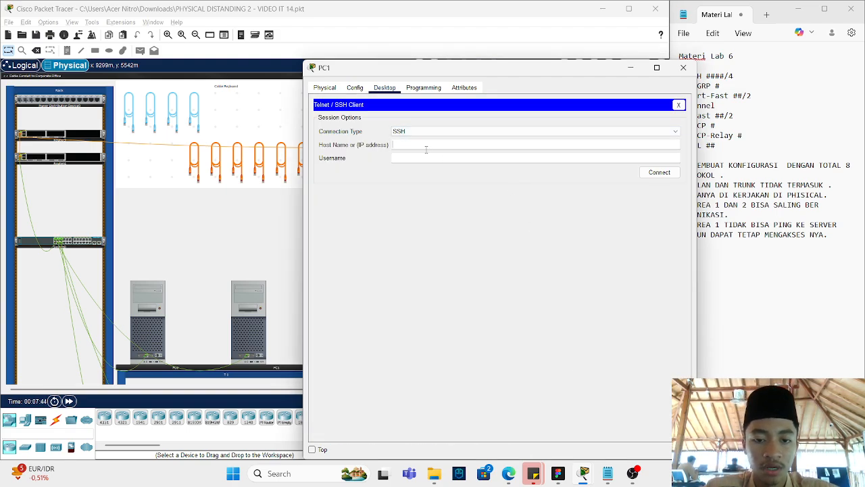
text(10.101)
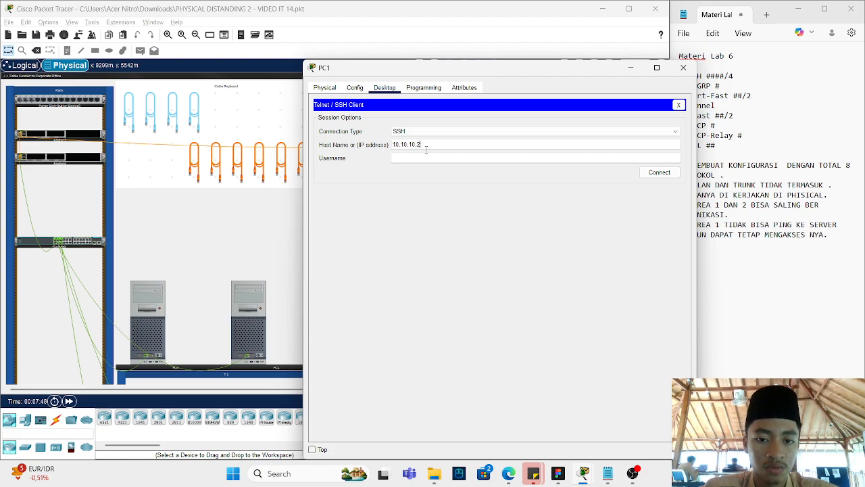
text(IDN2)
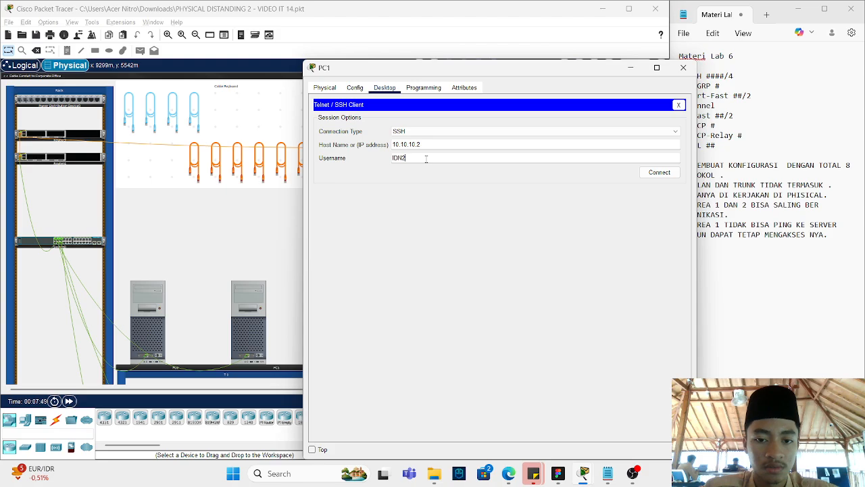
click(654, 174)
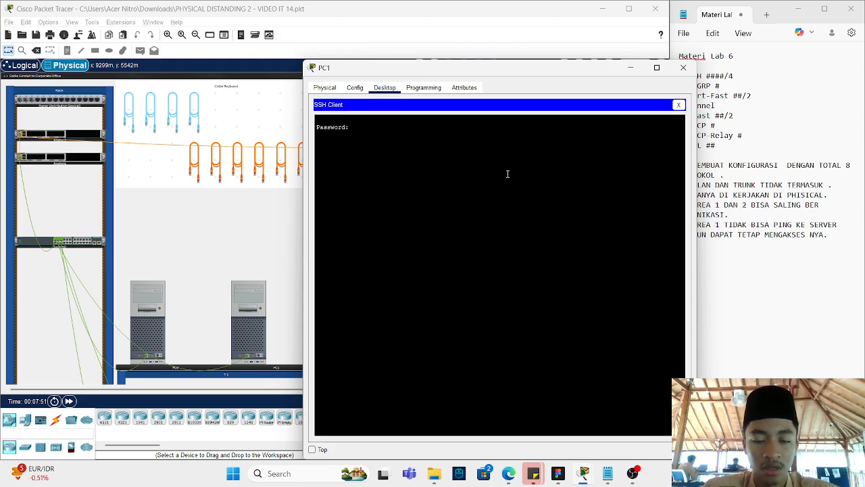
key(Return)
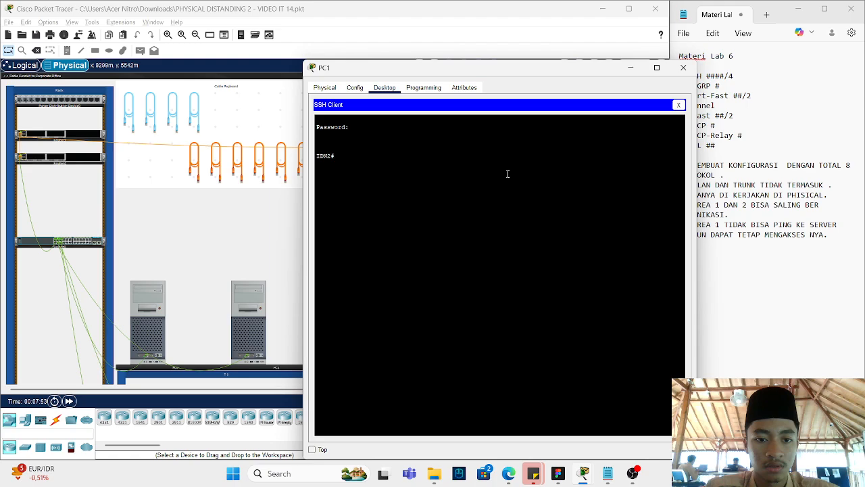
Step: Enter global configuration mode on IDN2 with the conf command, and terminate the SSH session
text(conf)
key(Return)
key(Return)
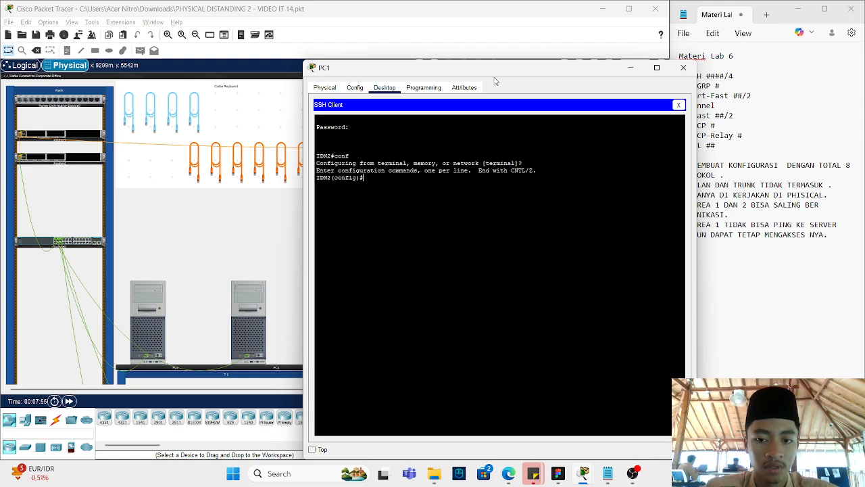
click(678, 105)
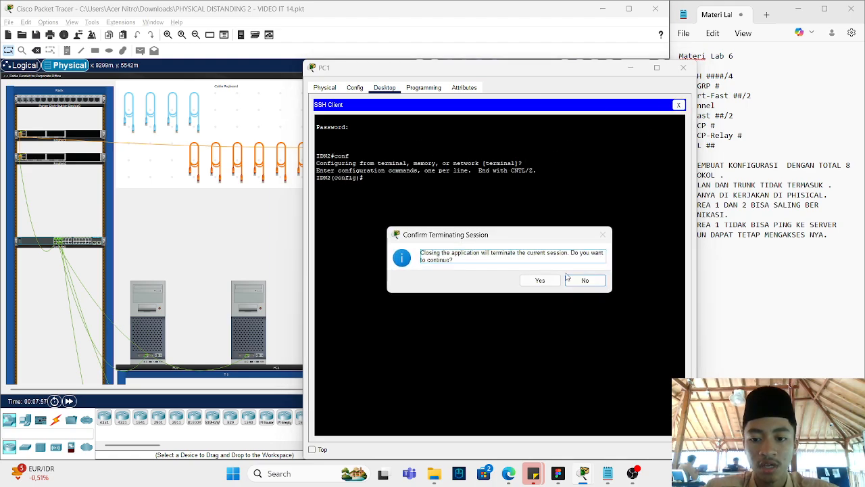
click(540, 281)
Step: Connect from PC1's Telnet / SSH Client to 20.20.20.2 over SSH with username IDN3, and enter the account password
click(552, 392)
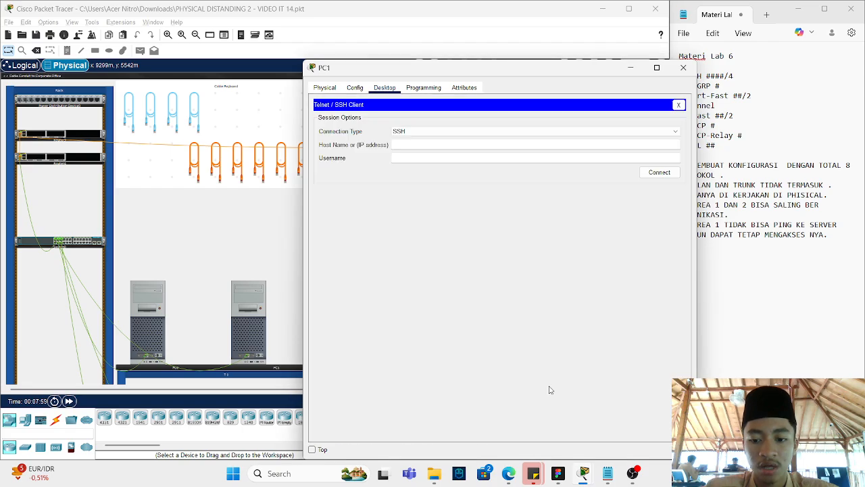
text(20.)
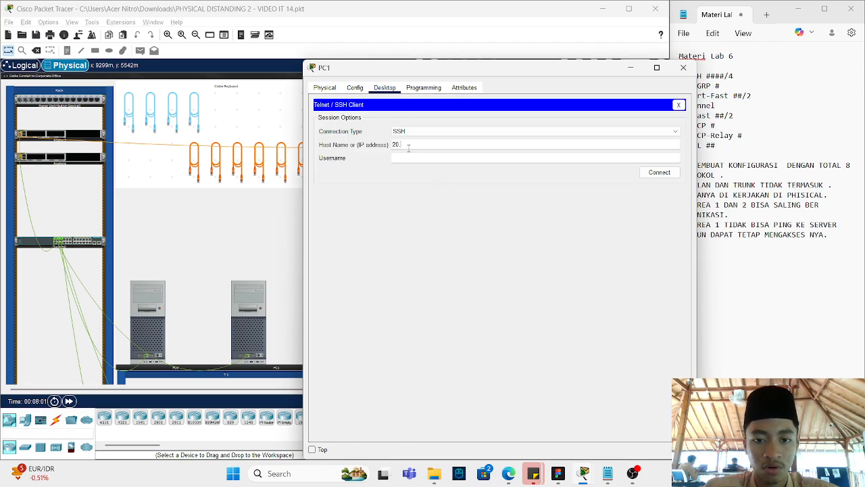
text(20.20.2)
click(411, 156)
text(IDN3)
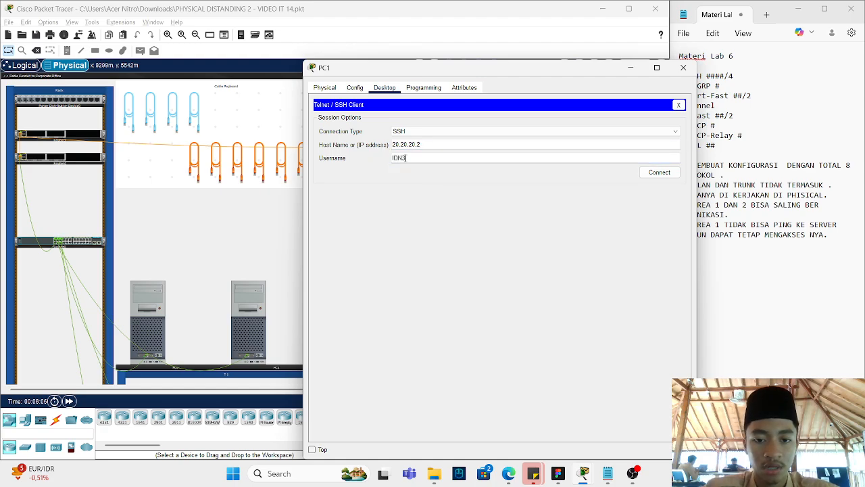
click(656, 171)
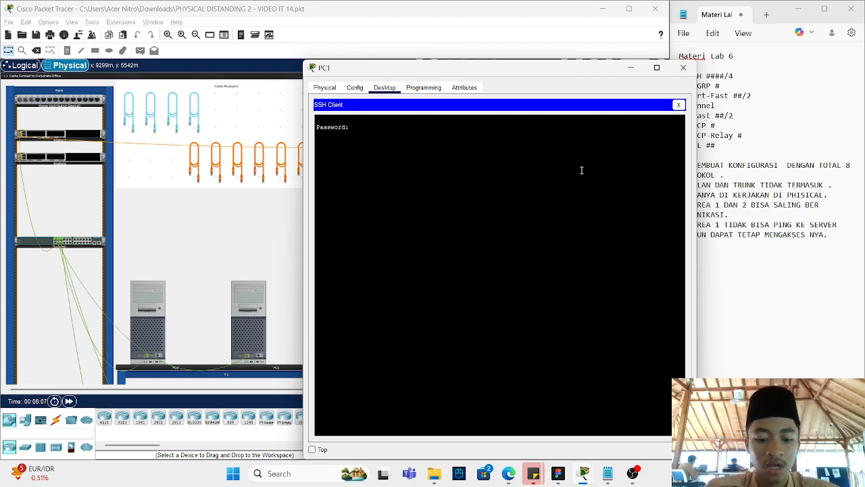
key(Return)
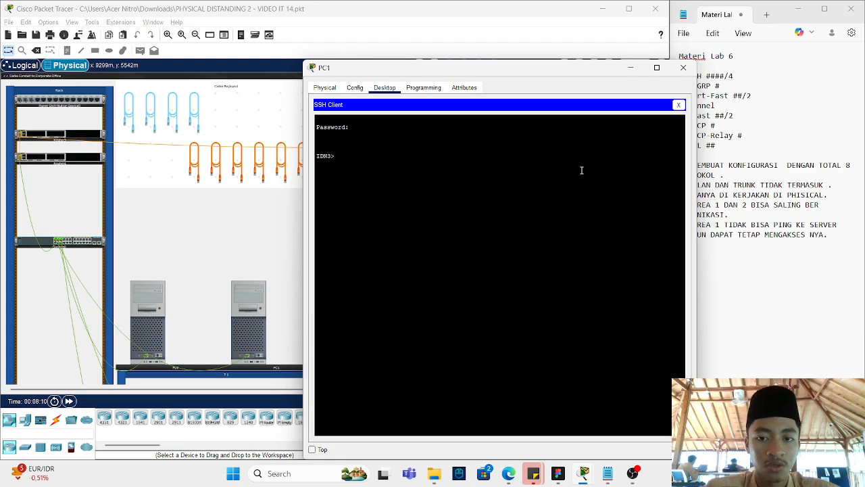
Step: Move PC1's window so the Lab 6 notes are uncovered, and terminate the SSH session to IDN3
drag(497, 67, 409, 88)
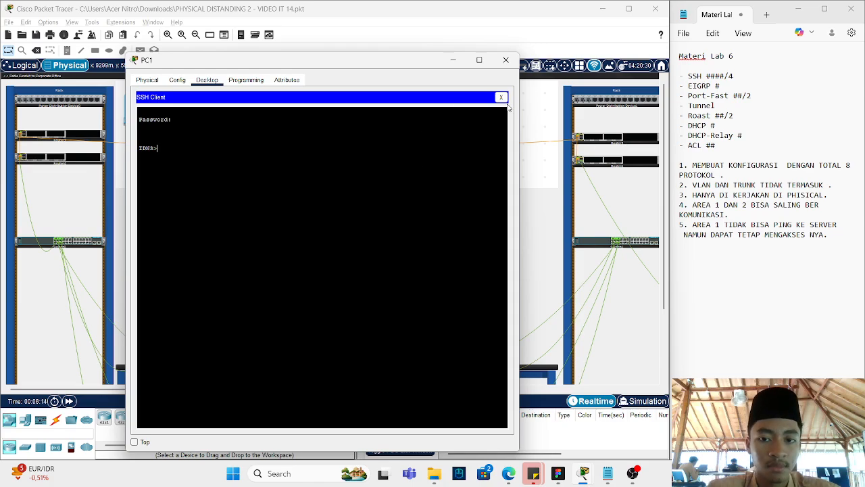
click(501, 96)
click(360, 272)
click(380, 119)
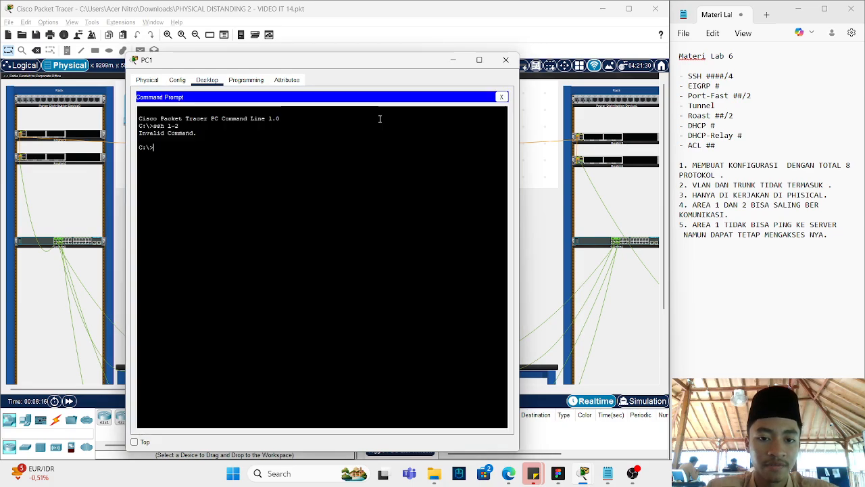
click(501, 96)
Step: Connect from PC1's Telnet / SSH Client to 30.30.30.2 over SSH with username IDN4, and enter the account password
click(390, 359)
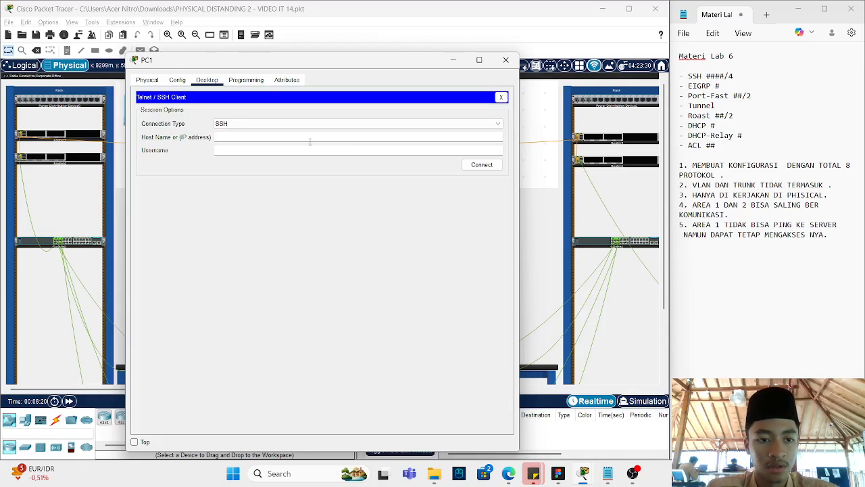
text(30.30)
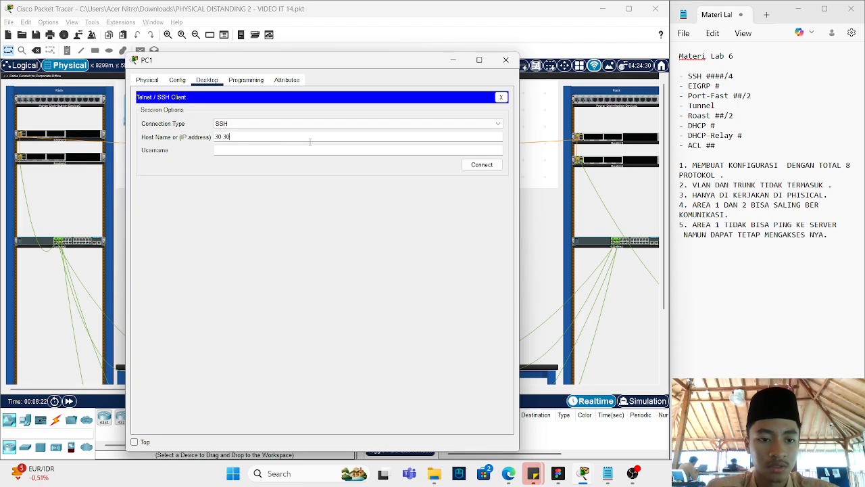
text(.30.2)
click(294, 151)
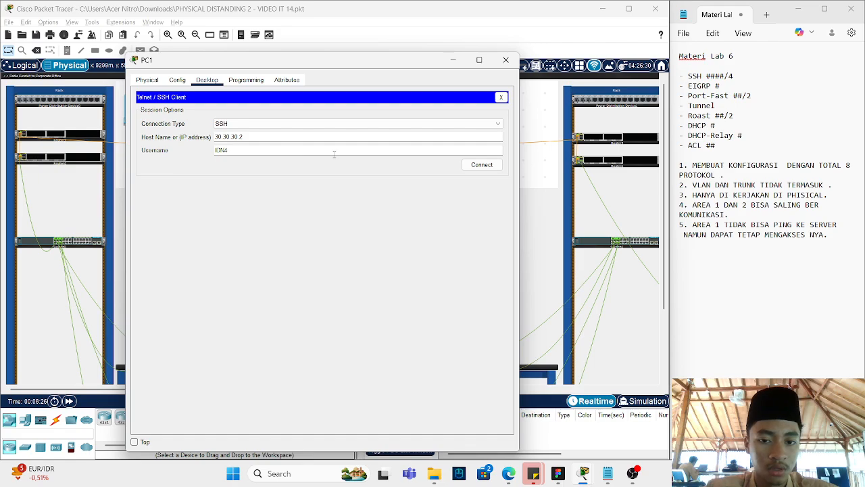
click(481, 165)
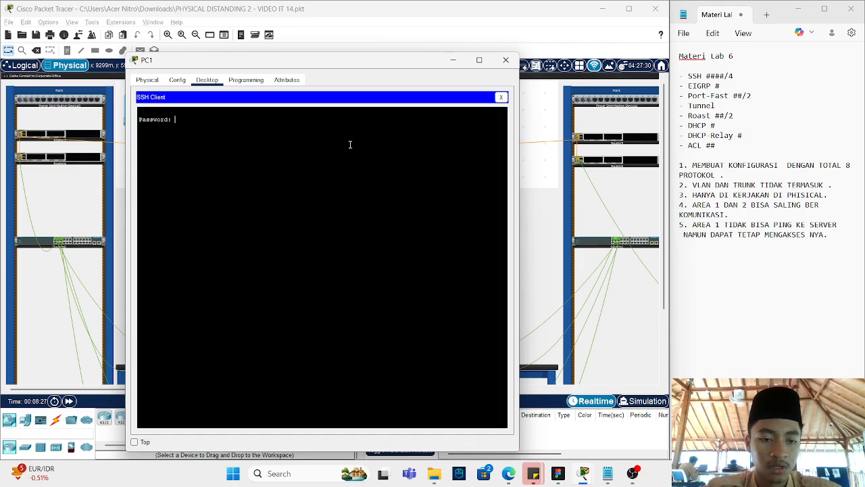
key(Return)
key(Return)
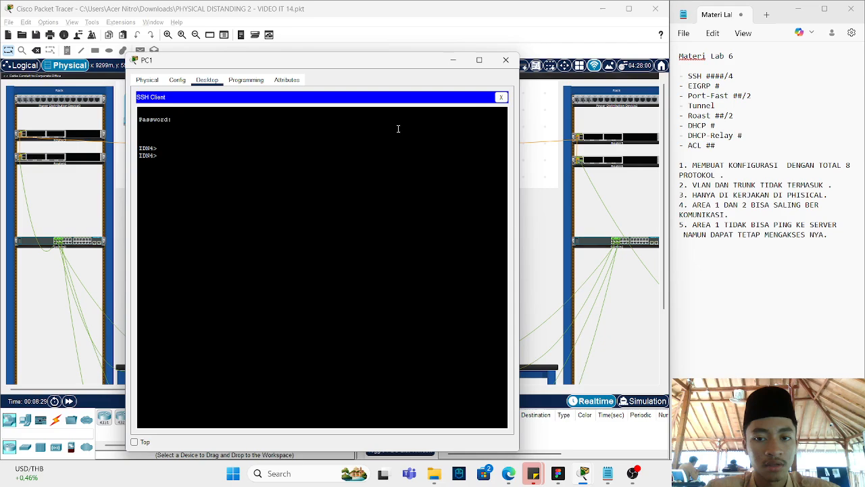
Step: Terminate the SSH session to IDN4 and close PC1's window
click(501, 97)
click(362, 273)
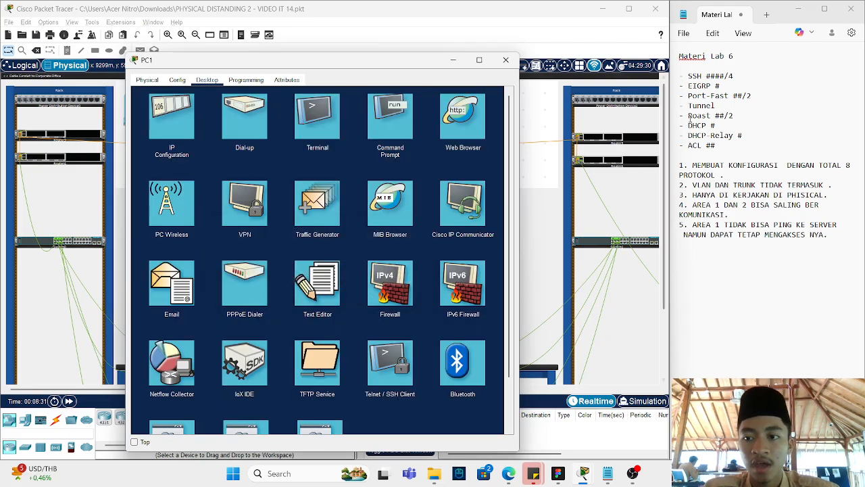
click(505, 63)
Step: Display Router4's routing table with "do sh ip route" and examine the EIGRP routes
click(73, 159)
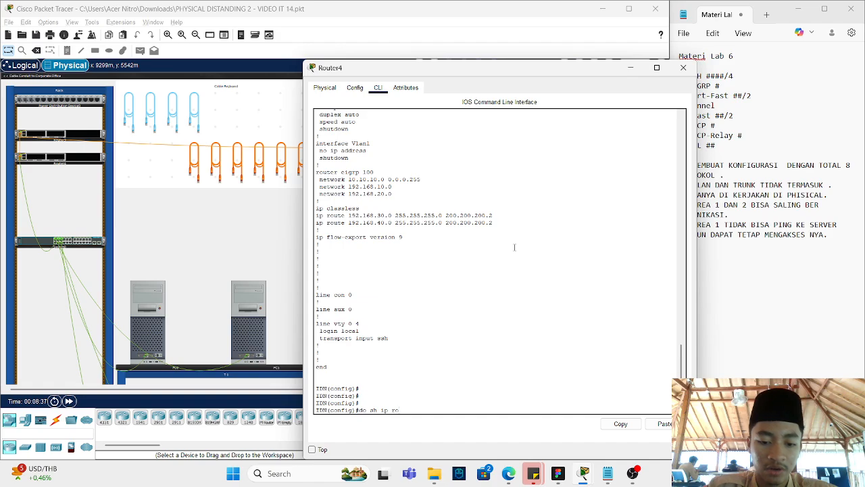
key(Return)
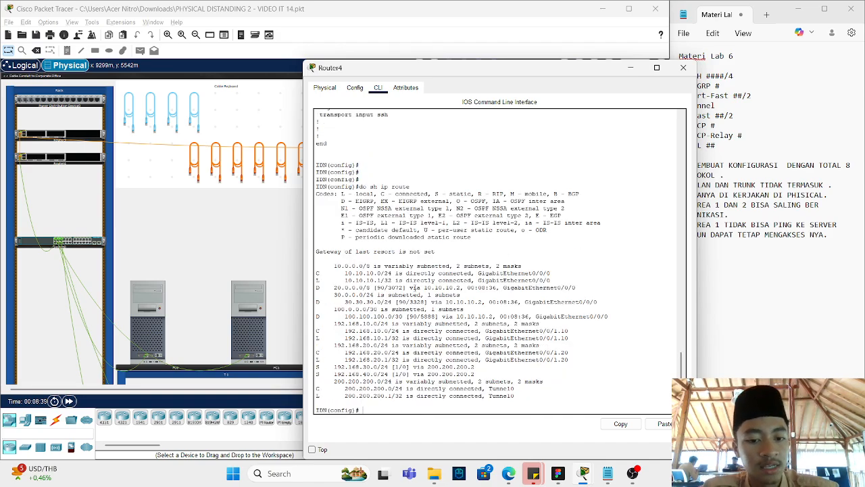
drag(322, 303, 398, 302)
click(383, 309)
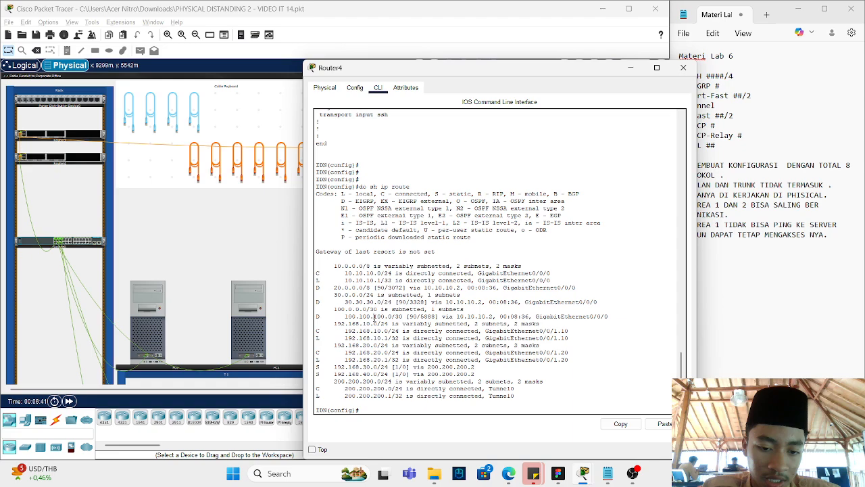
triple_click(374, 318)
click(405, 290)
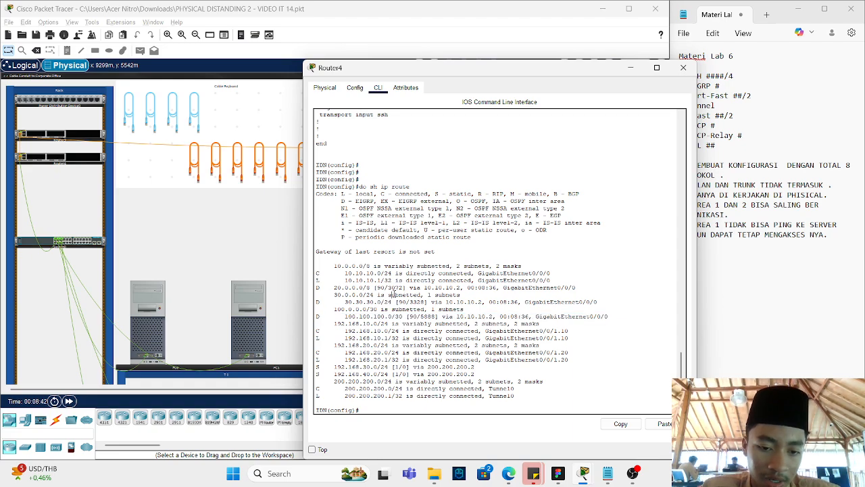
double_click(406, 295)
click(408, 289)
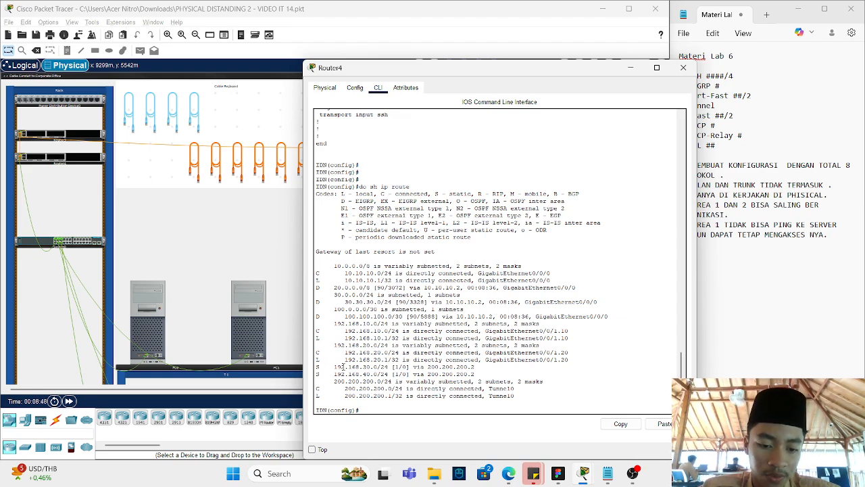
Step: Compare the static routes with the EIGRP entries in Router4's routing table, and close the router's window
drag(331, 365, 476, 375)
click(469, 348)
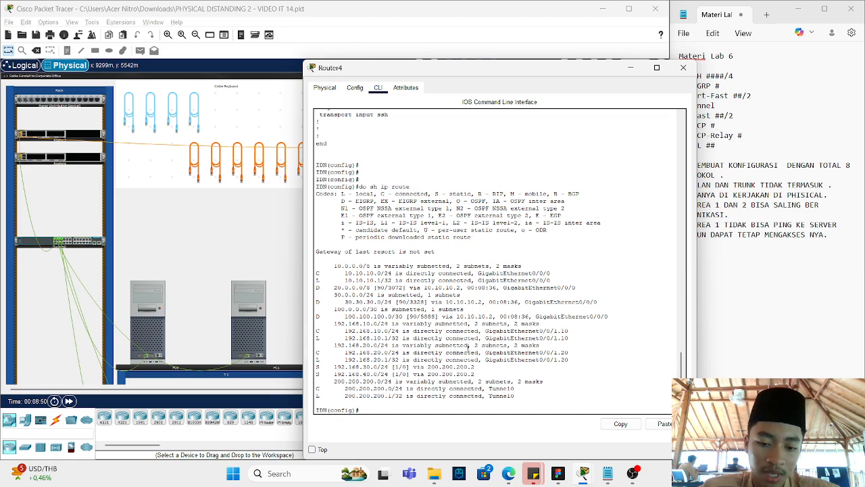
drag(323, 317, 317, 292)
click(318, 292)
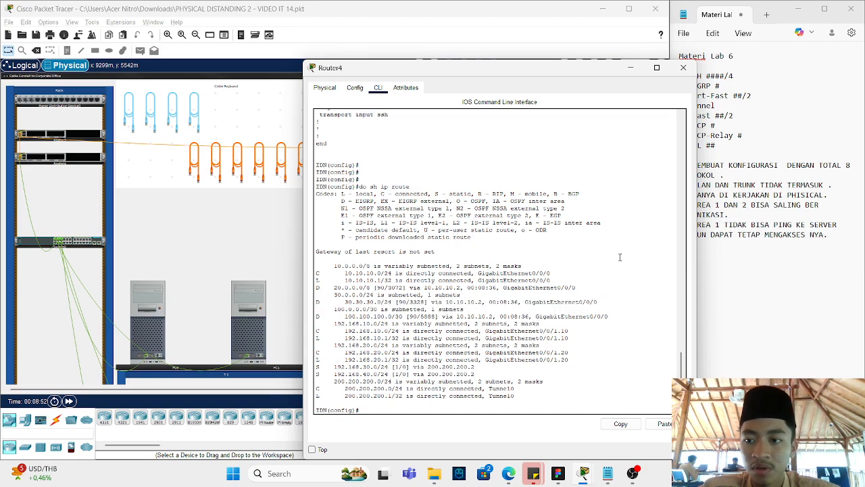
drag(588, 73, 481, 72)
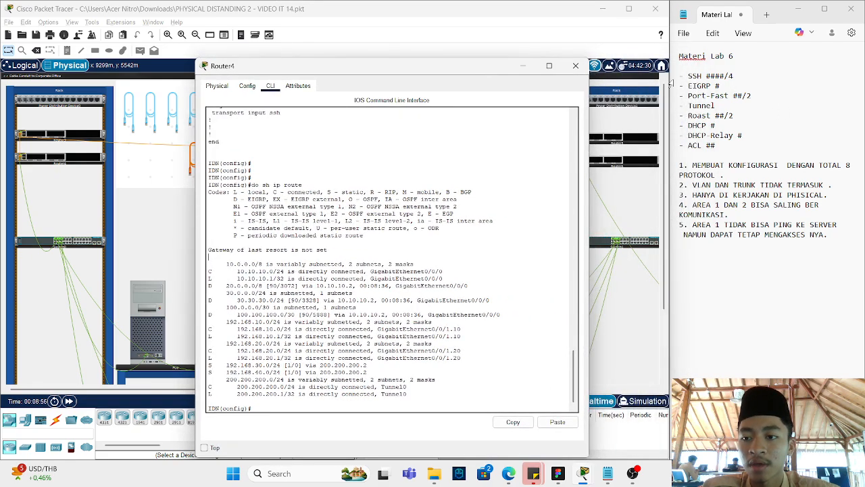
click(572, 65)
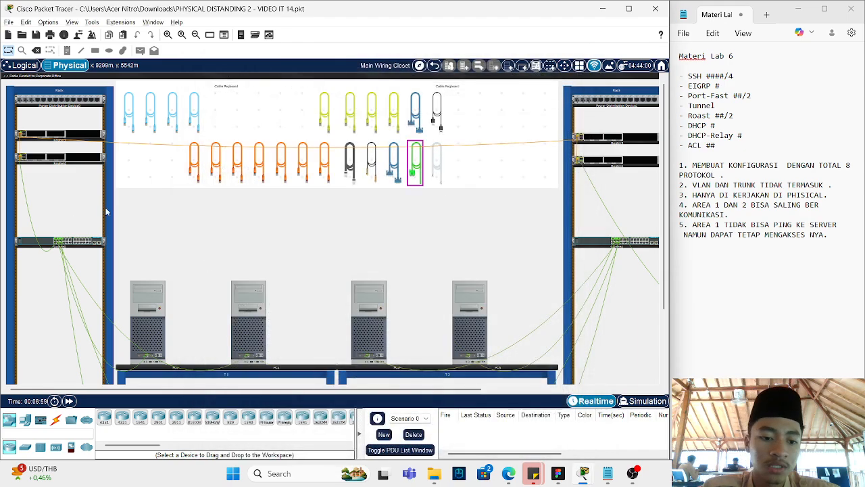
Step: Switch PC3's IP configuration from static to DHCP
click(237, 329)
click(703, 58)
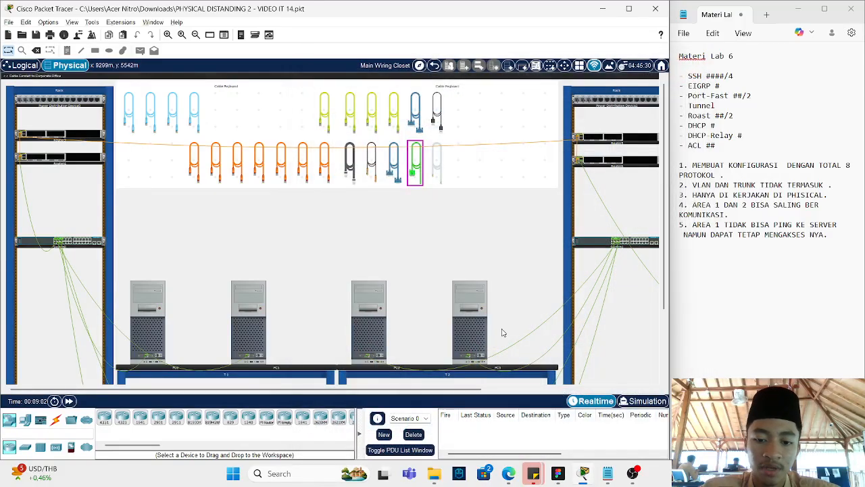
click(465, 326)
click(385, 87)
click(351, 128)
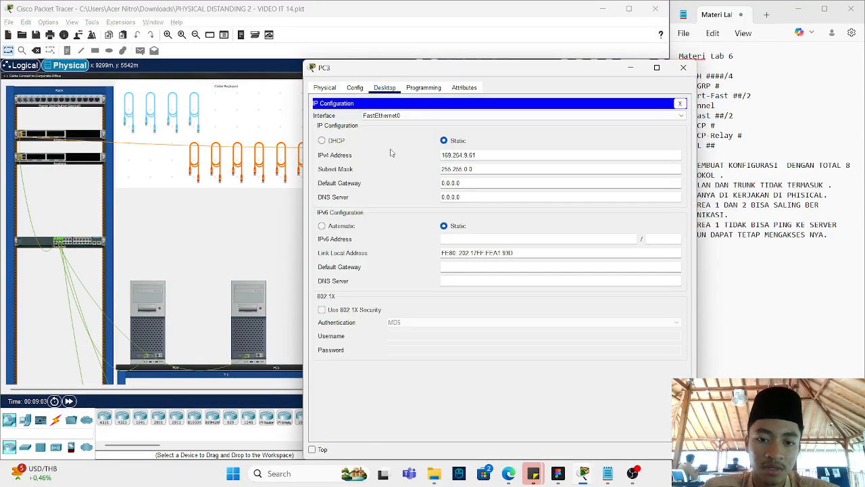
click(322, 140)
click(288, 232)
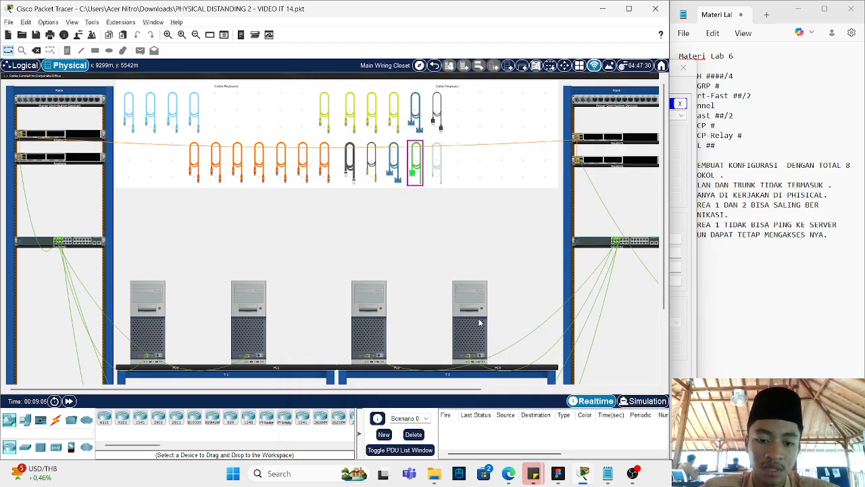
Step: Switch PC2's IP configuration to DHCP and return to the rack view
click(377, 324)
click(385, 87)
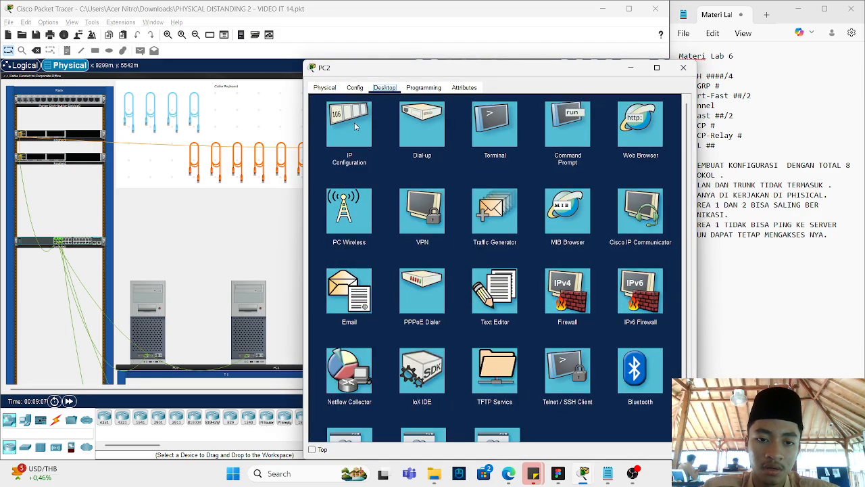
click(350, 129)
click(323, 140)
click(291, 232)
scroll(421, 243, down, 2)
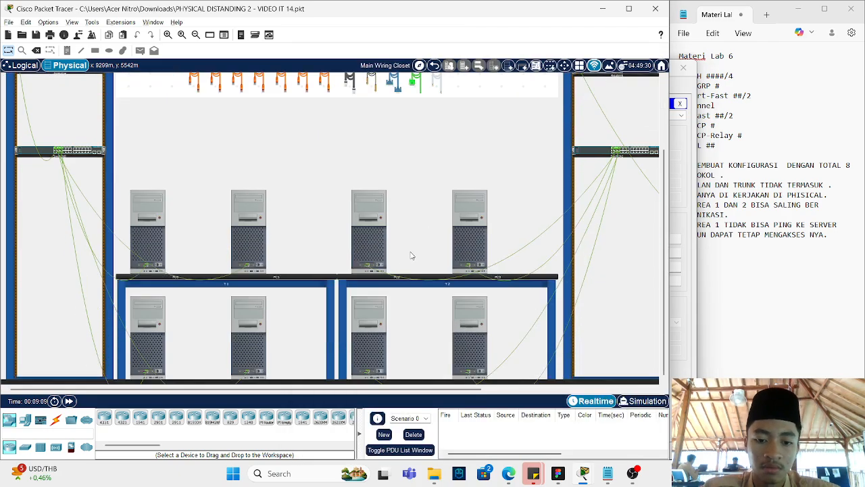
Step: Switch PC6's IP configuration from static to DHCP and return to the rack view
click(365, 321)
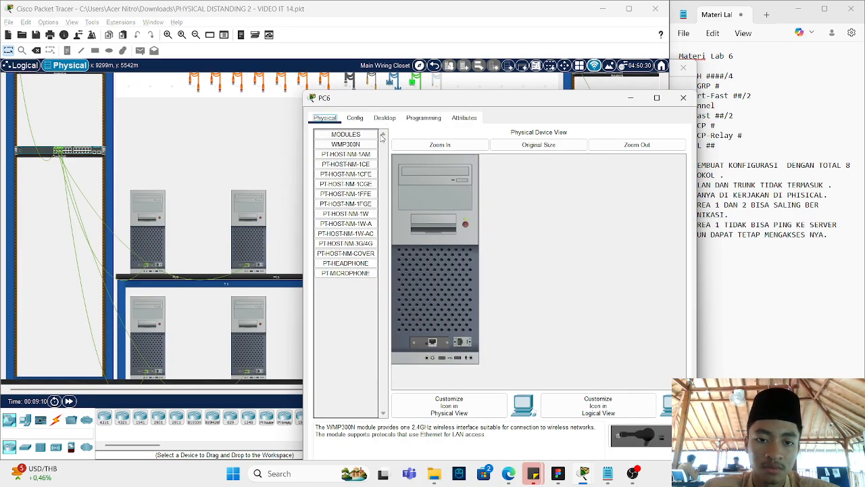
click(385, 118)
click(368, 172)
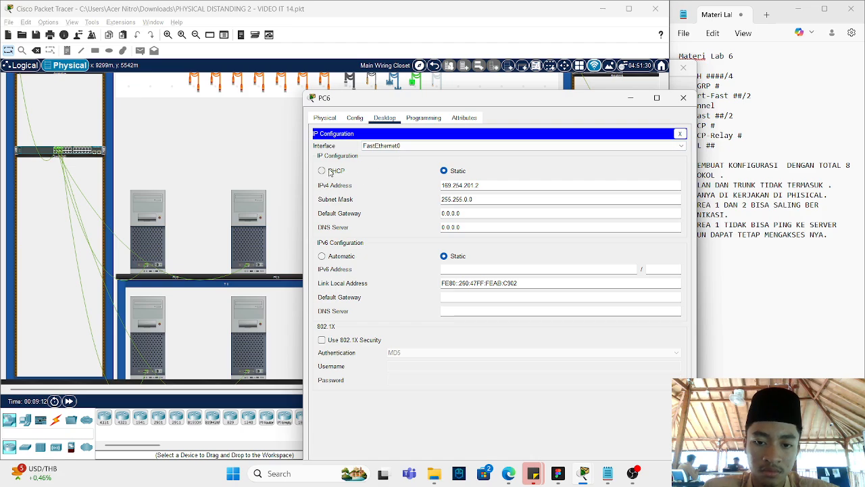
click(322, 171)
click(259, 160)
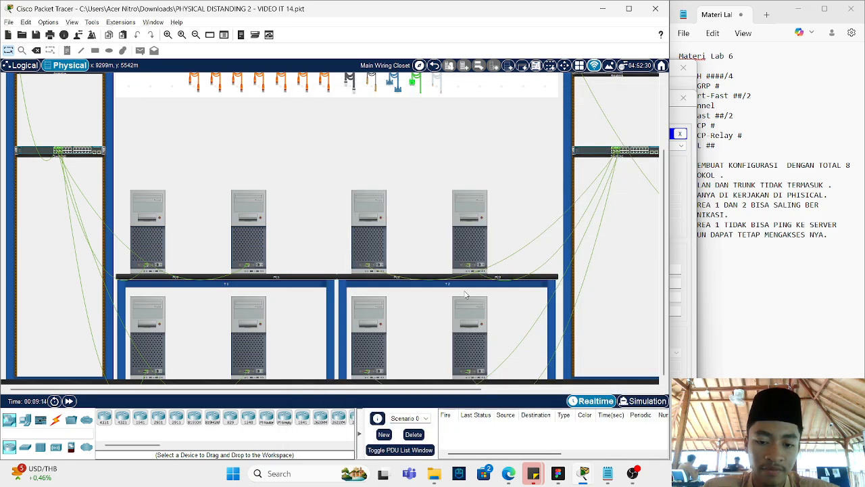
Step: Set PC7's IP configuration to DHCP and minimize its window
click(465, 310)
click(385, 118)
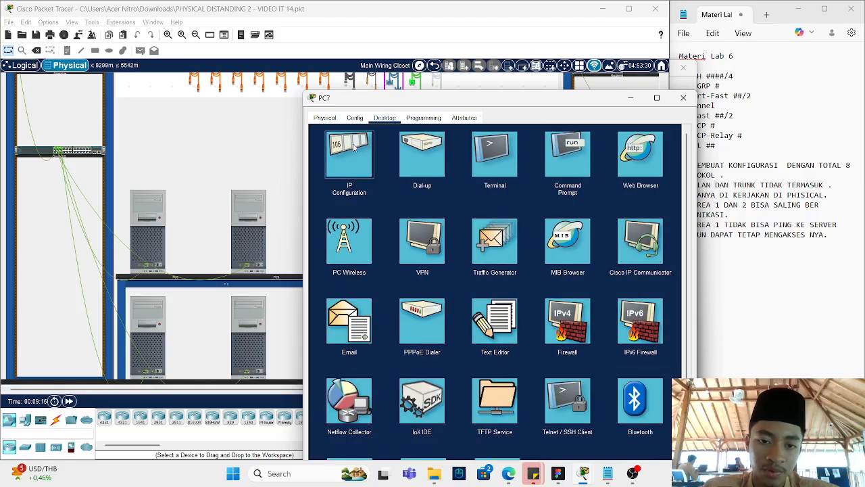
click(349, 155)
click(338, 171)
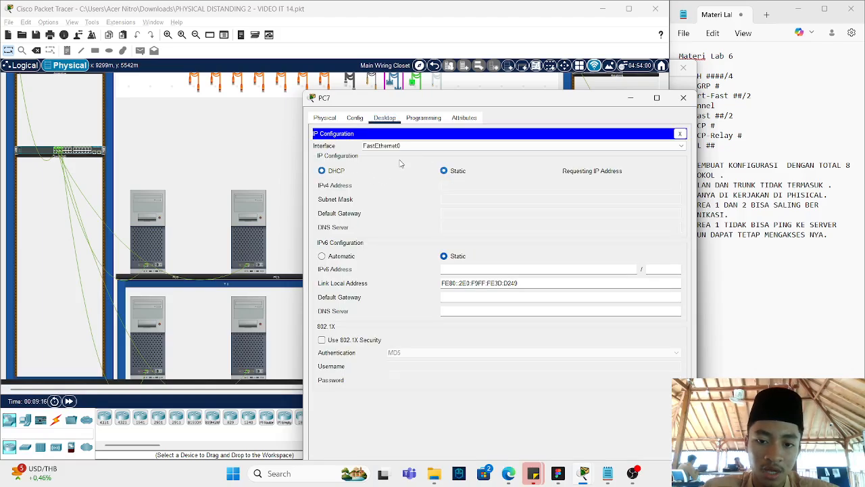
click(632, 97)
Step: Check the DHCP-assigned addresses on PC3, PC2, PC6 and PC7, closing each window after viewing it
click(470, 260)
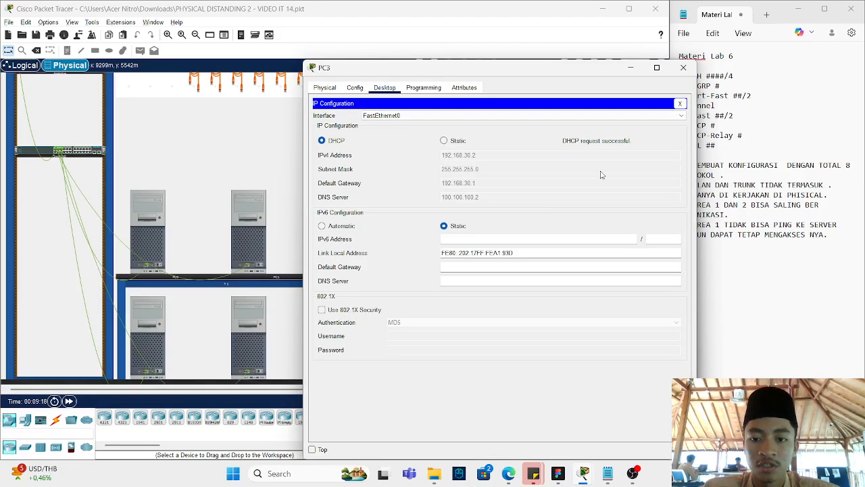
click(683, 68)
click(366, 224)
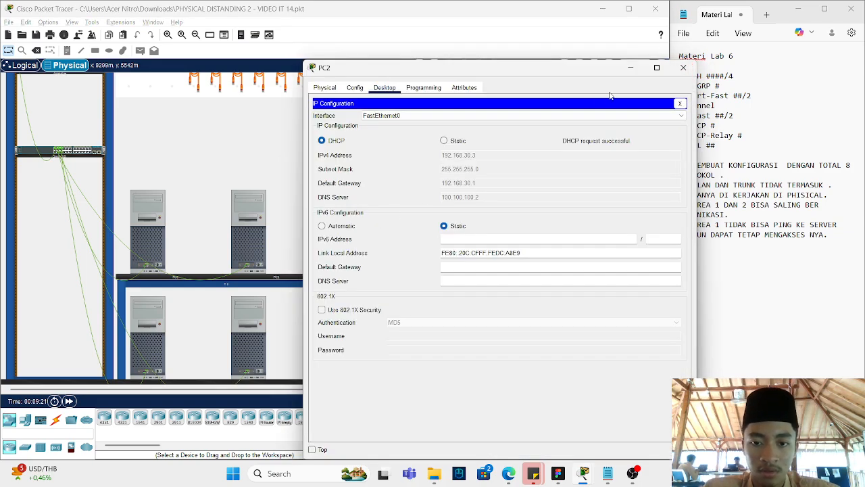
click(683, 68)
click(374, 316)
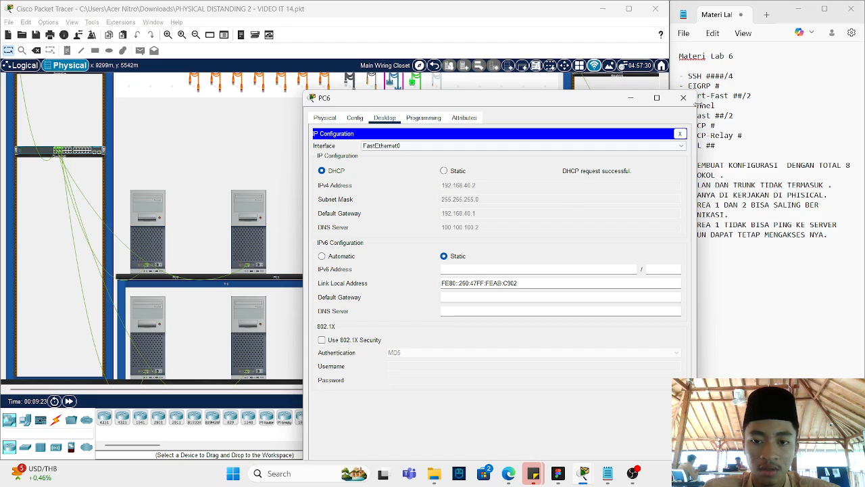
click(684, 97)
click(478, 308)
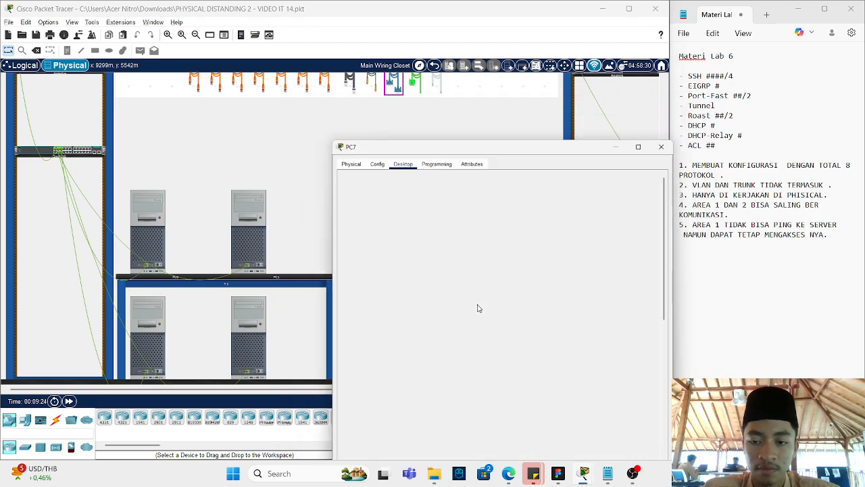
click(683, 68)
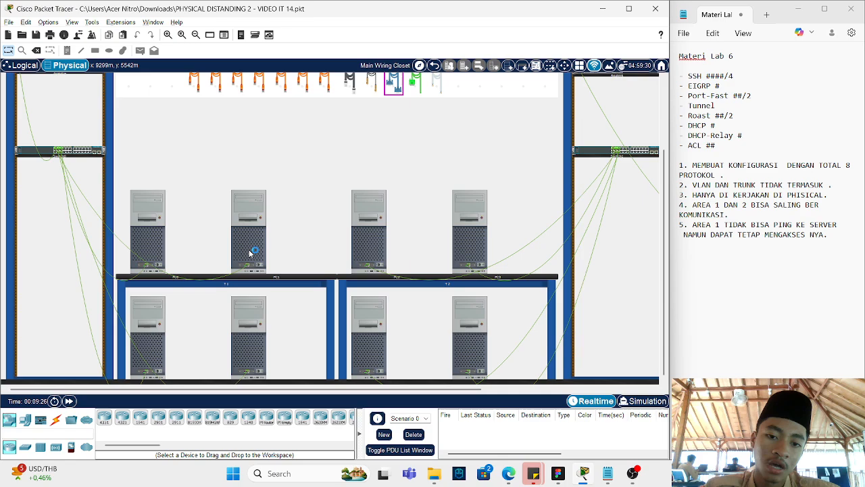
Step: Ping 192.168.30.2 from PC1's command prompt and examine the reply lines
click(250, 251)
click(514, 158)
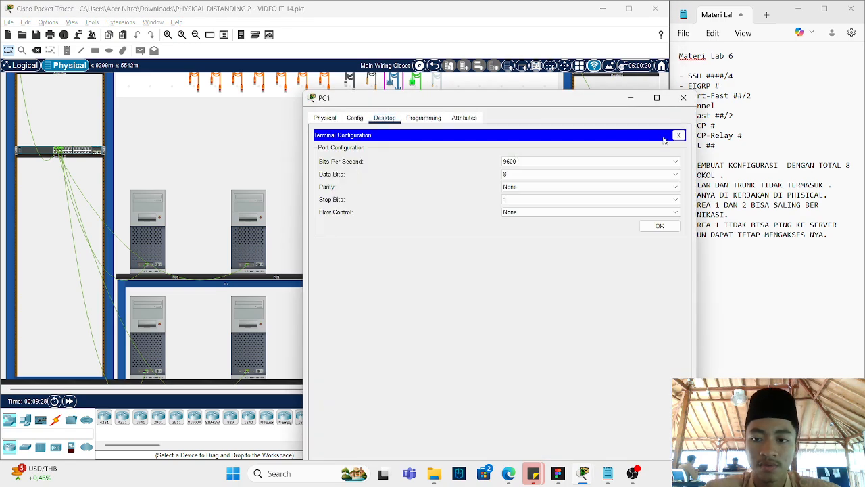
click(678, 135)
click(573, 165)
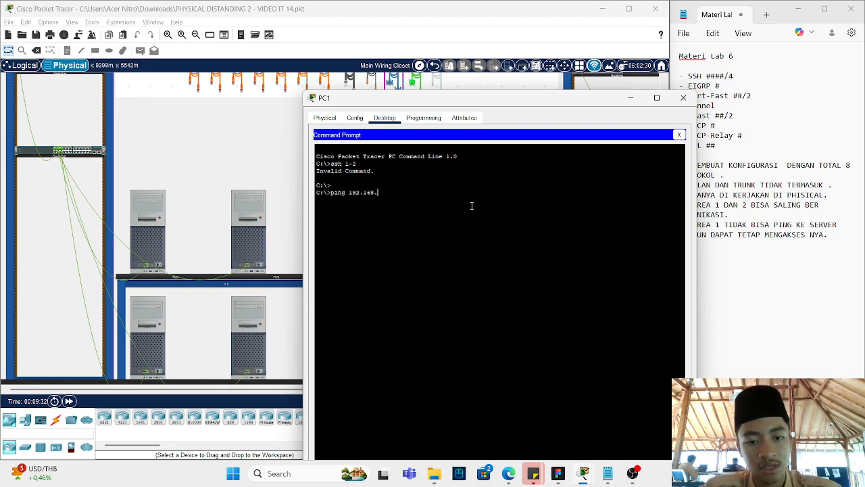
key(Return)
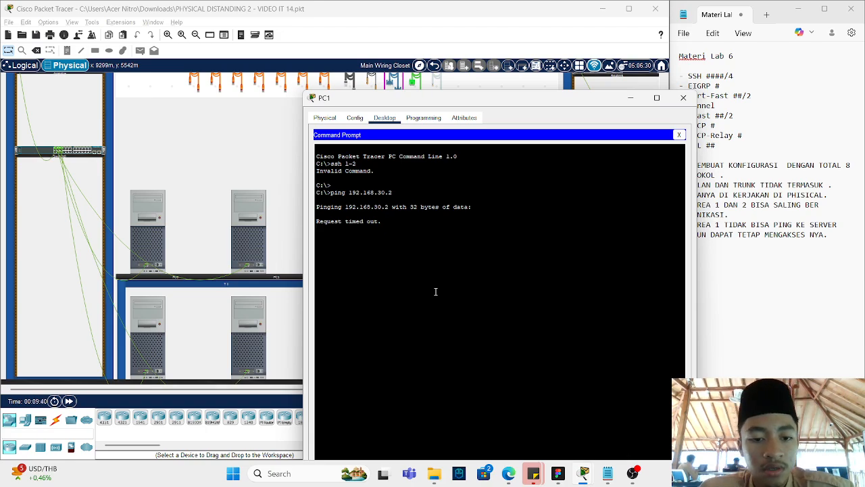
click(630, 98)
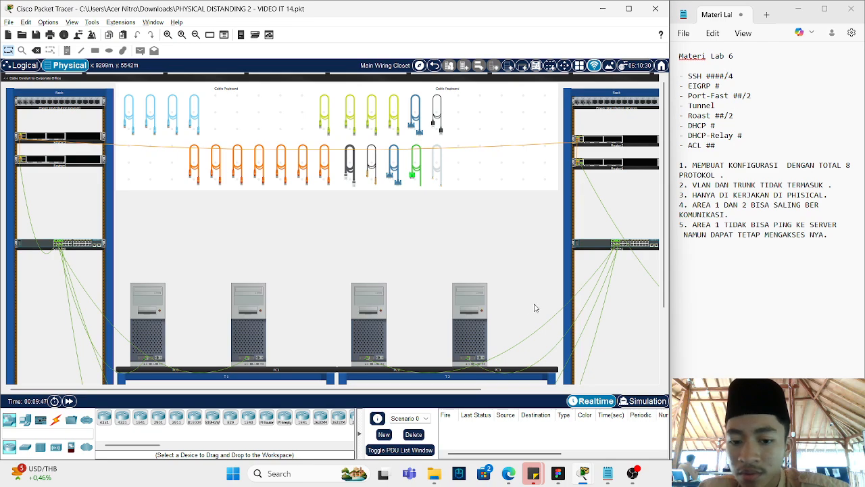
click(259, 342)
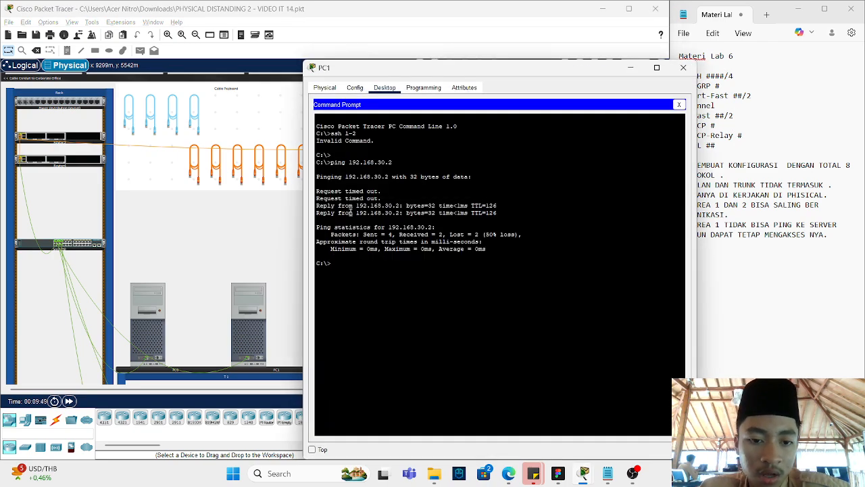
drag(519, 215, 315, 202)
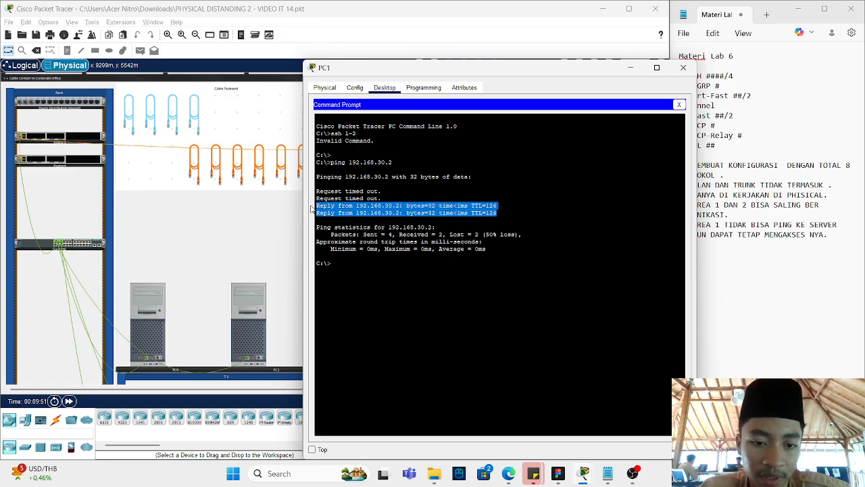
Step: Trace the route from PC1 to 192.168.30.2 with tracert, examine the hops, and close PC1's window
click(450, 282)
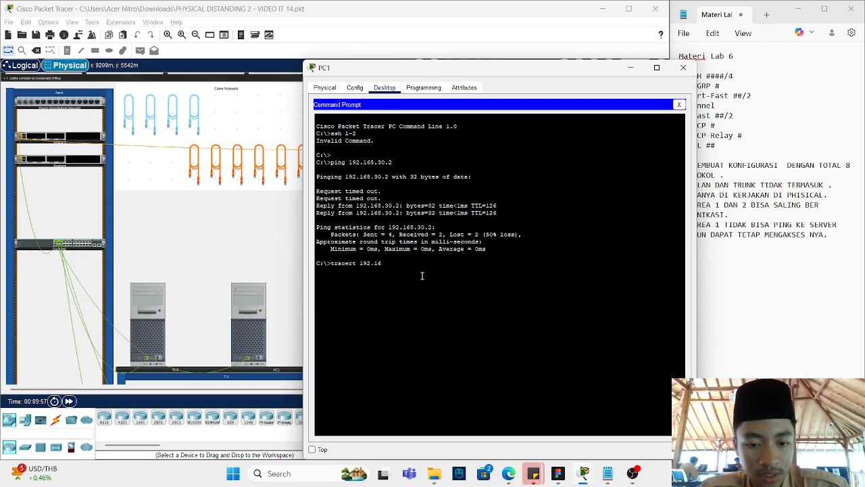
text(tracert 192.168.30.2)
key(Return)
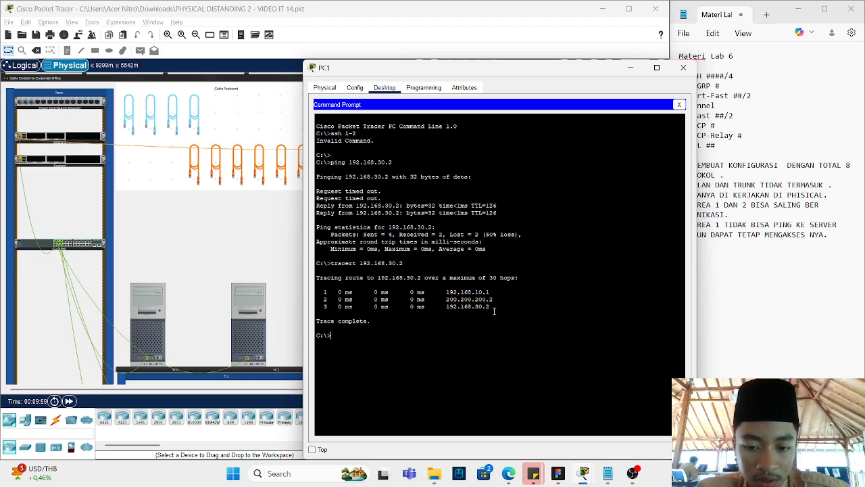
drag(501, 307, 446, 299)
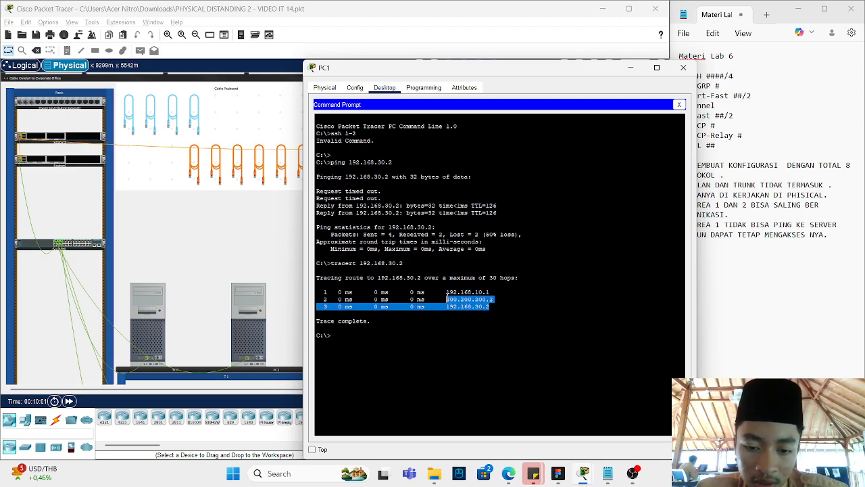
click(515, 298)
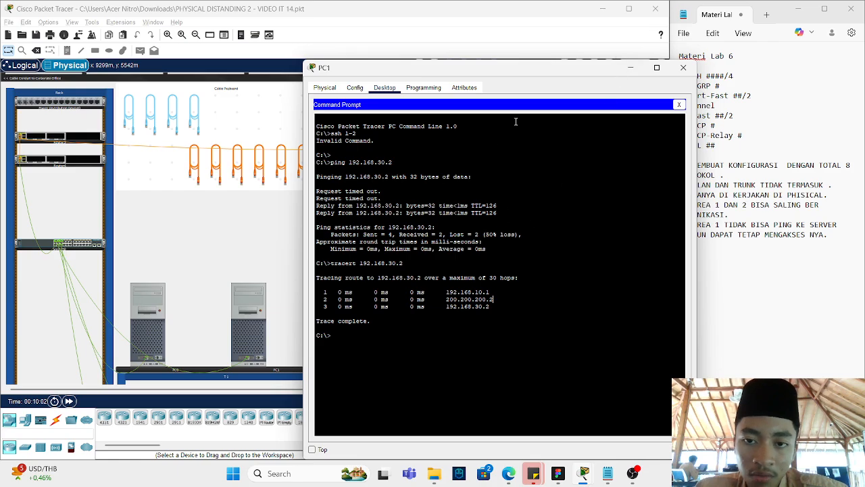
drag(530, 68, 385, 28)
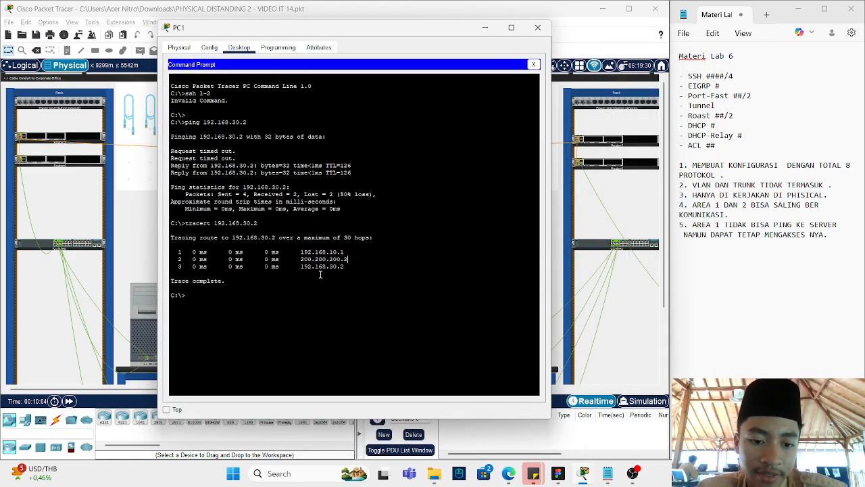
drag(346, 259, 171, 266)
click(346, 258)
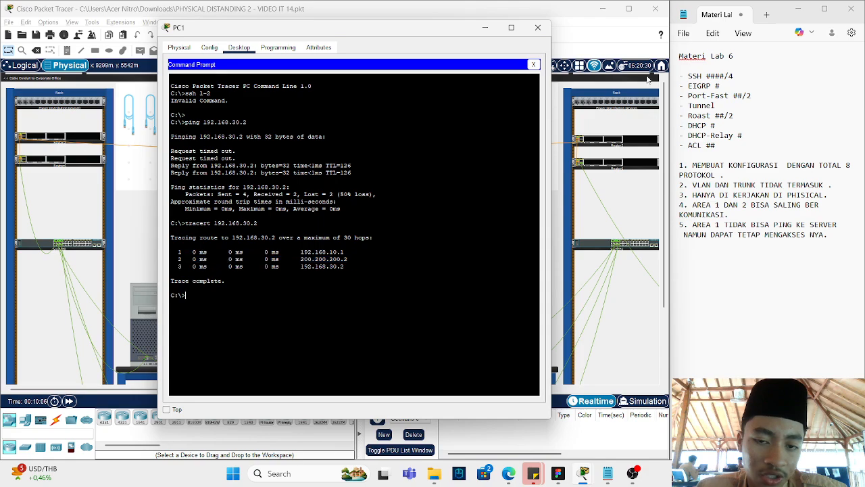
click(537, 27)
Step: Ping 192.168.10.2 from PC3's command prompt and interrupt it after a few replies
click(460, 349)
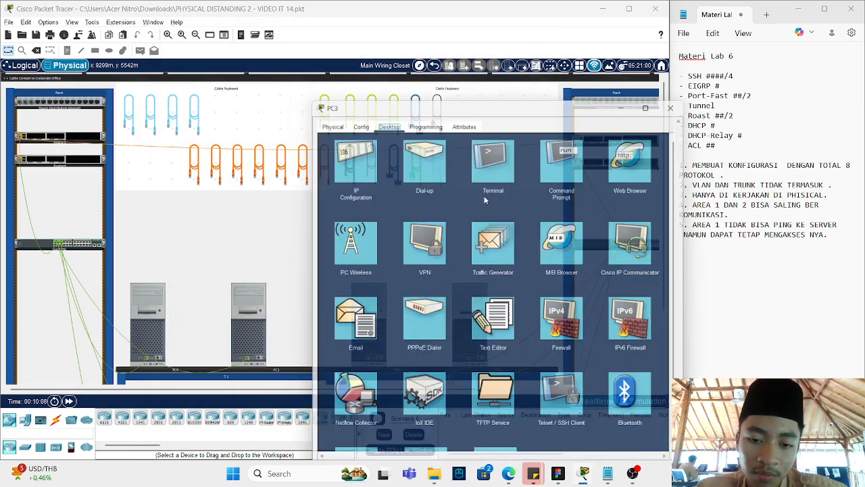
click(564, 166)
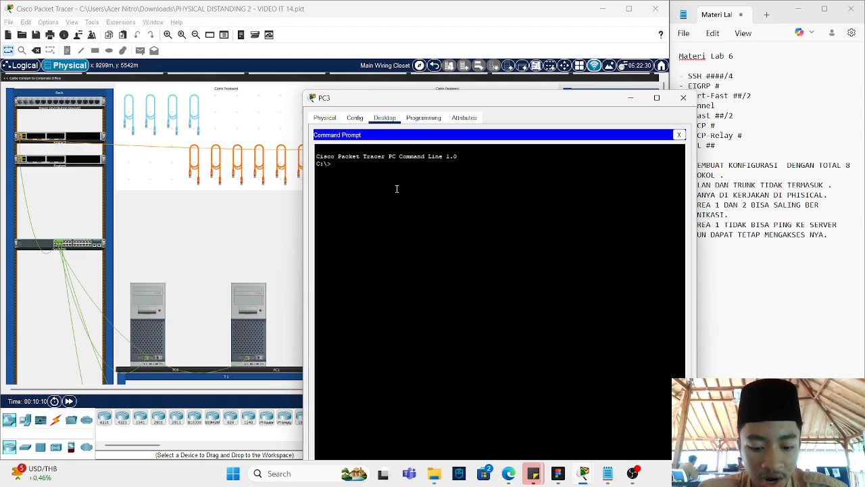
text(ping 192.1)
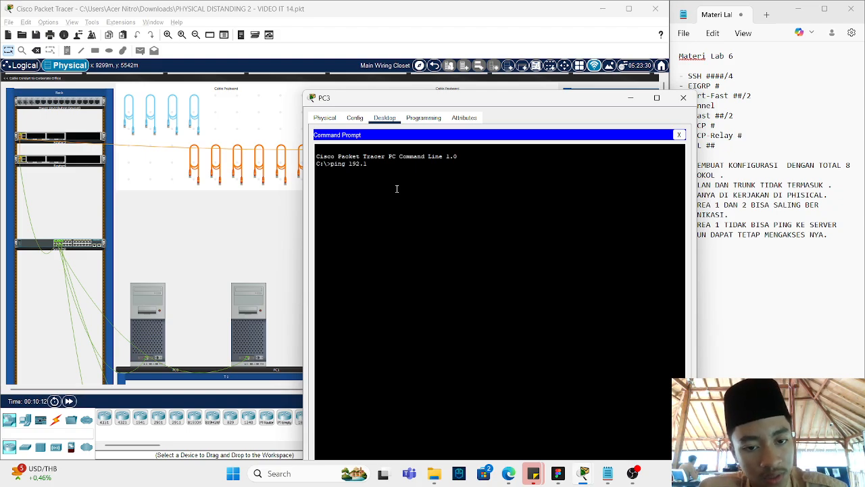
text(68.10.2)
key(Return)
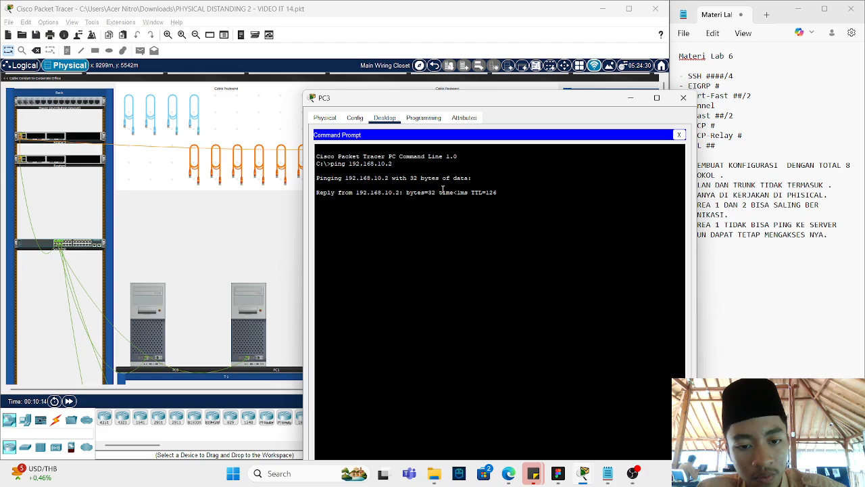
key(ctrl+c)
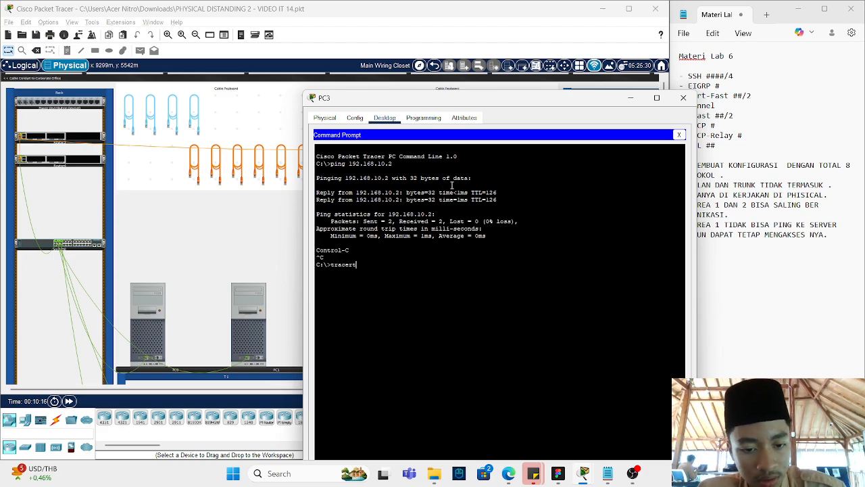
Step: Run "tracert 192.168.10.2" on PC3, examine the hops, and return to the rack view
text(tracert 192.168.10.2)
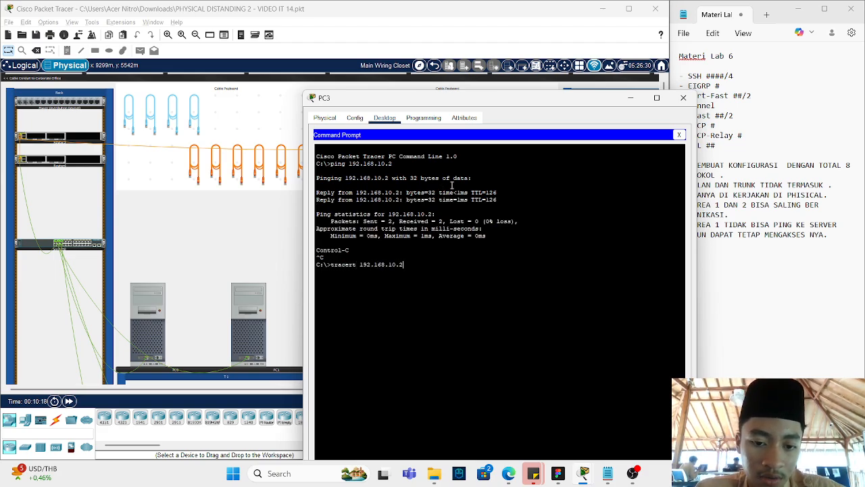
key(Return)
mouse_move(491, 300)
mouse_down()
mouse_move(317, 306)
mouse_move(512, 296)
mouse_up()
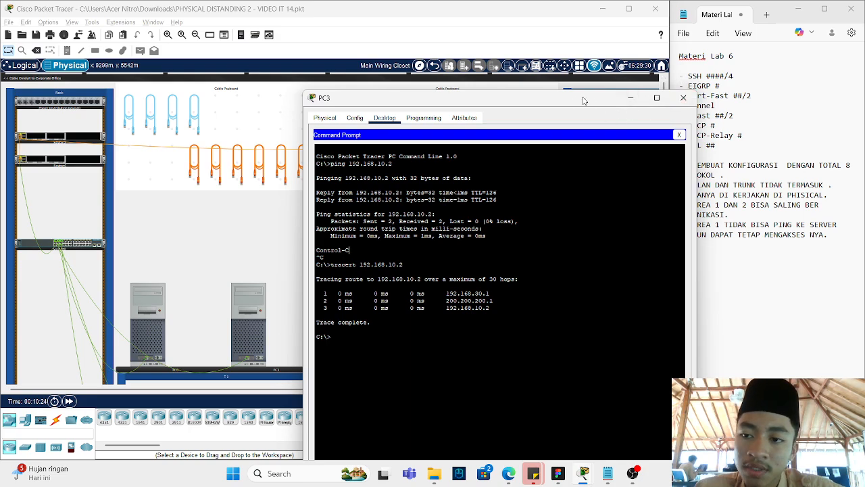
drag(585, 99, 538, 90)
click(641, 98)
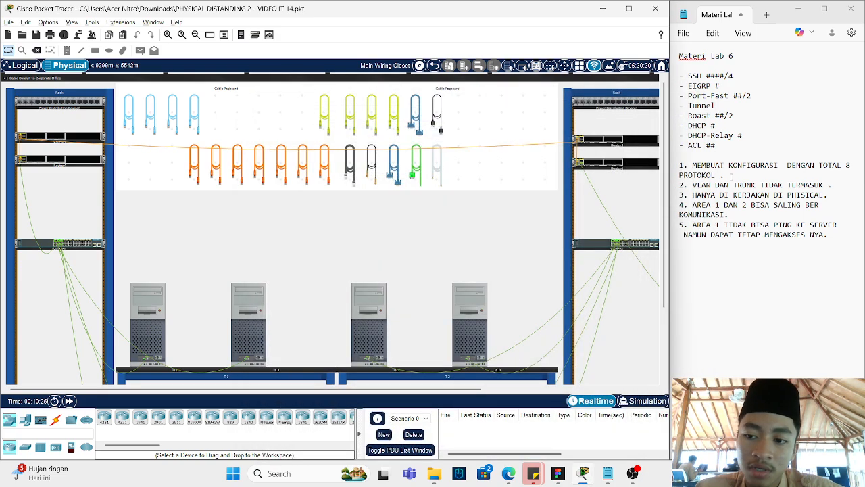
Step: Highlight requirement 4 about communication between areas 1 and 2, and the last line of requirement 5, in the Lab 6 notes
triple_click(789, 207)
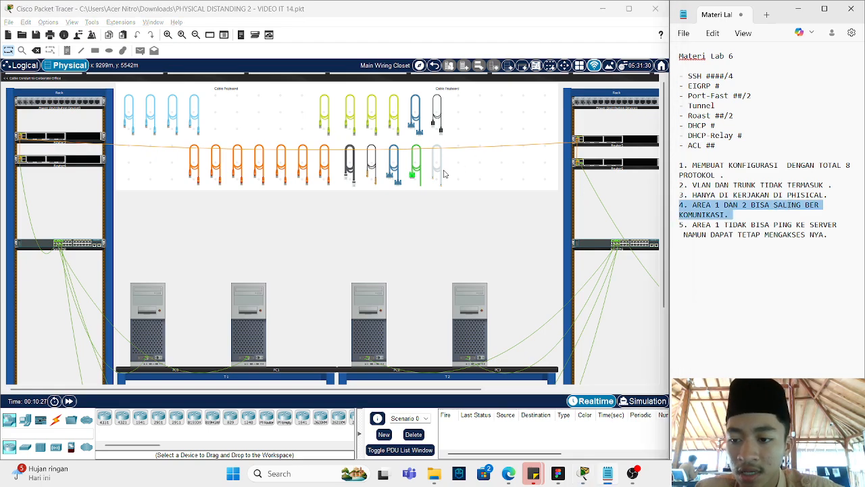
click(408, 258)
scroll(408, 258, right, 3)
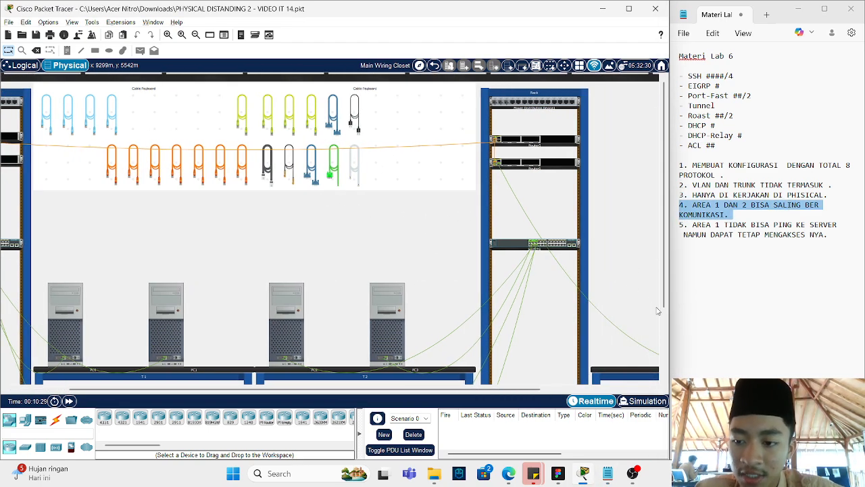
triple_click(746, 236)
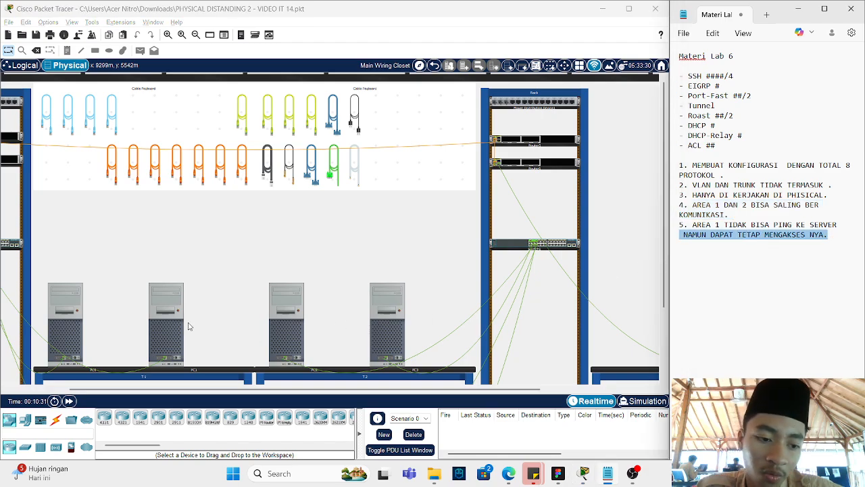
Step: Ping the server at 100.100.100.2 from PC1's command prompt to test the ACL
click(458, 282)
click(576, 138)
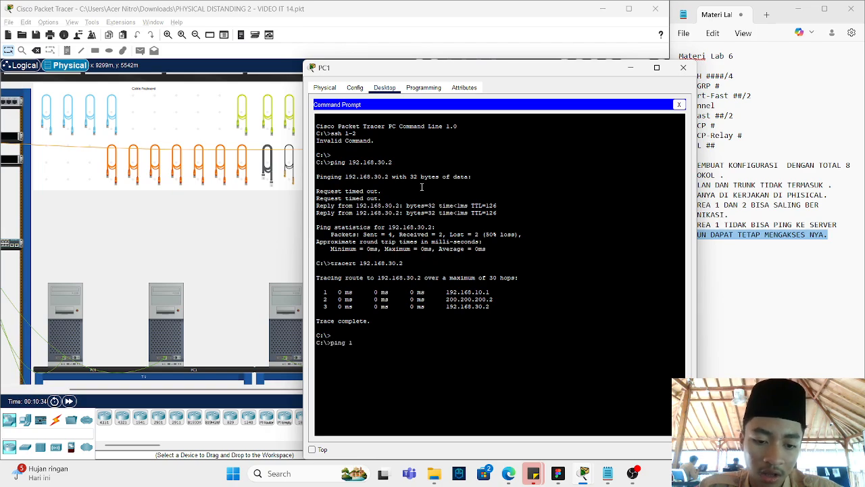
text(ping 100.100.100.2)
key(Return)
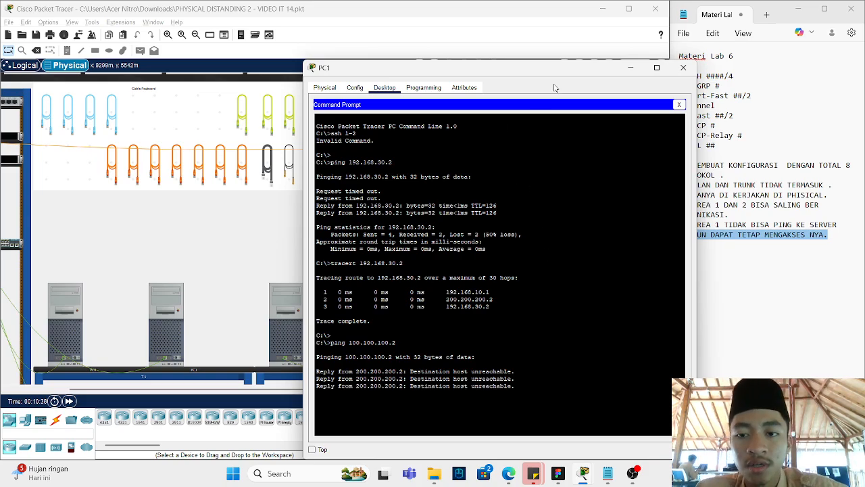
drag(551, 70, 332, 24)
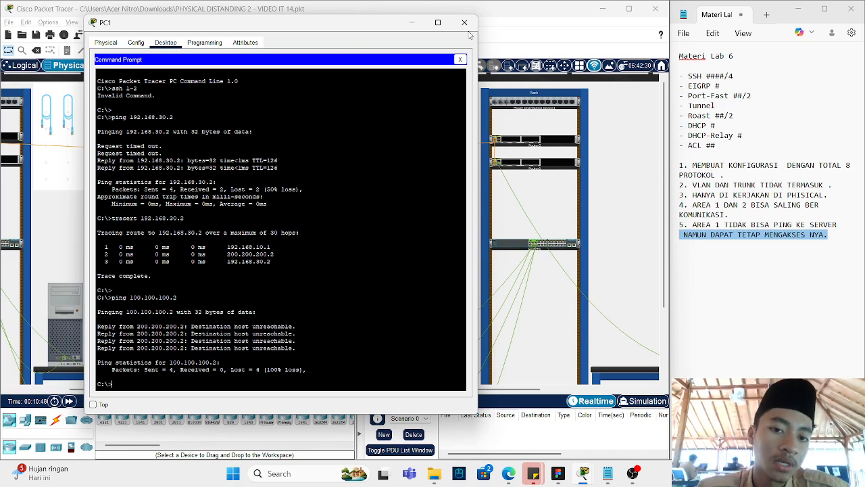
click(459, 60)
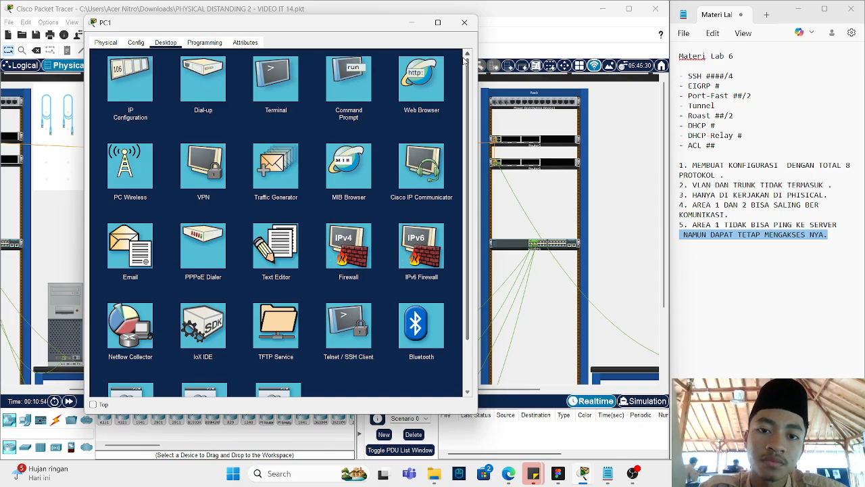
click(438, 109)
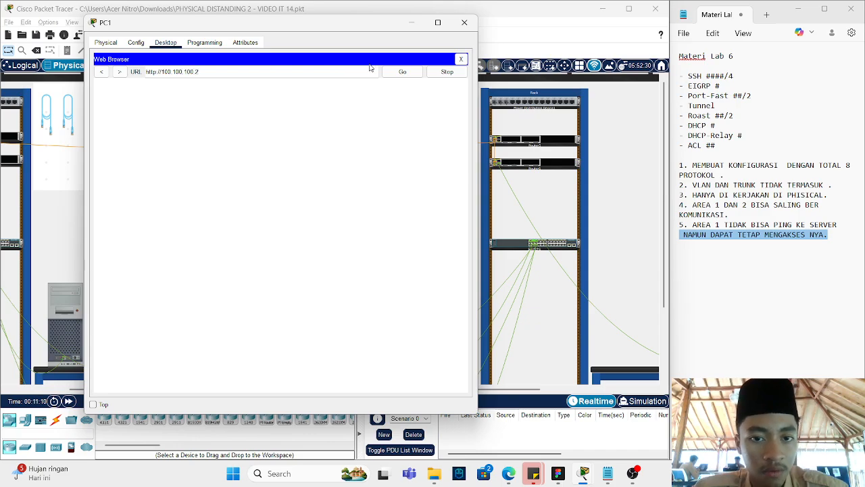
click(402, 72)
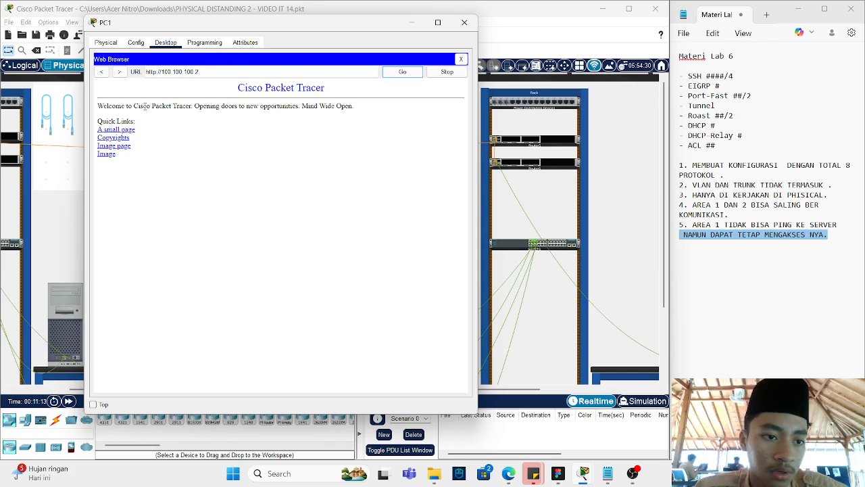
drag(363, 106, 385, 120)
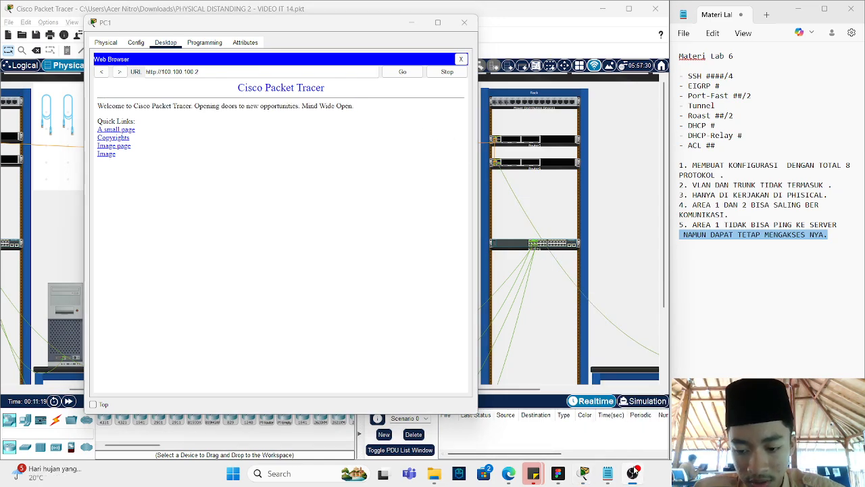
right_click(634, 472)
click(632, 472)
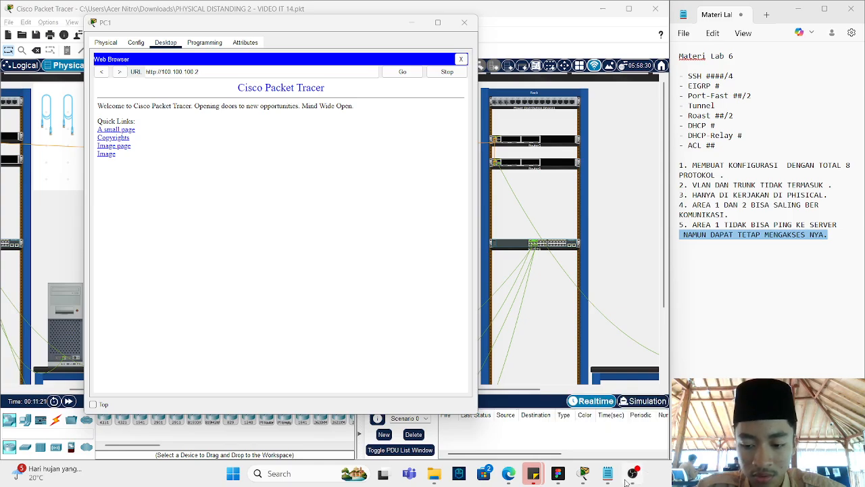
click(633, 472)
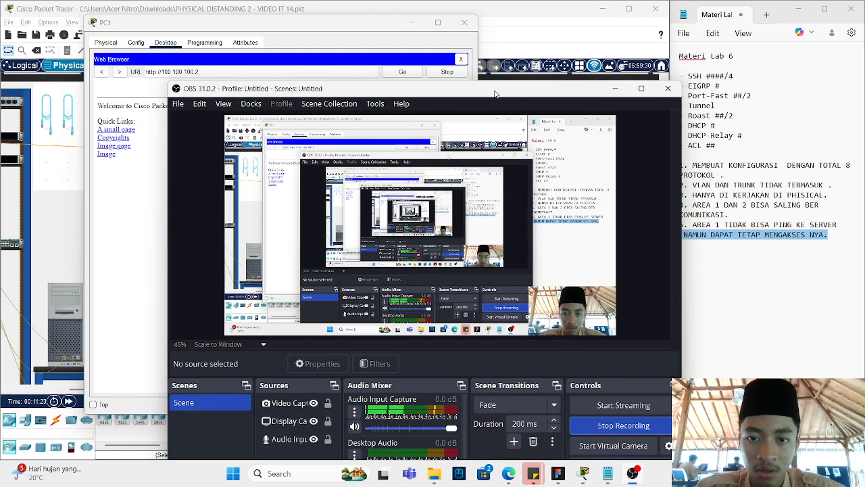
drag(499, 94, 473, 129)
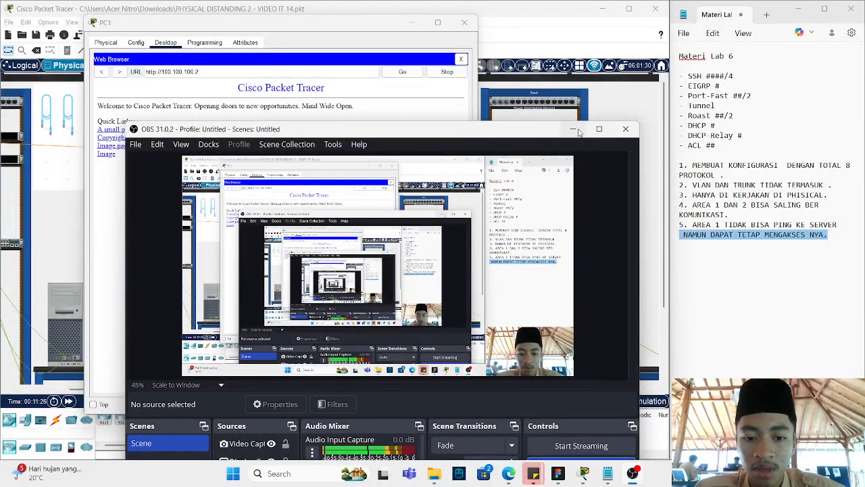
drag(529, 134, 607, 464)
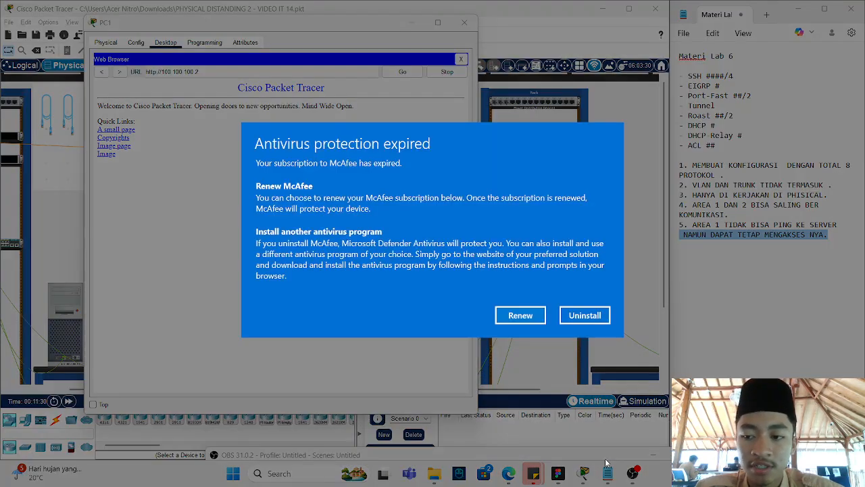
click(525, 319)
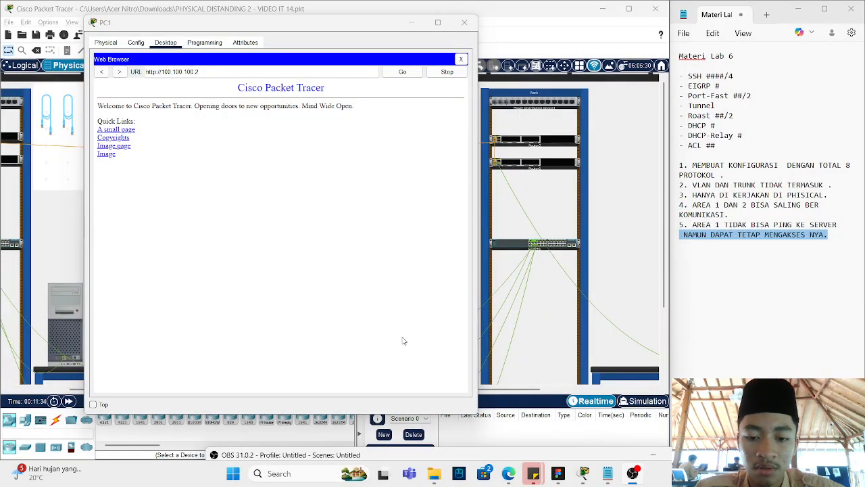
click(635, 473)
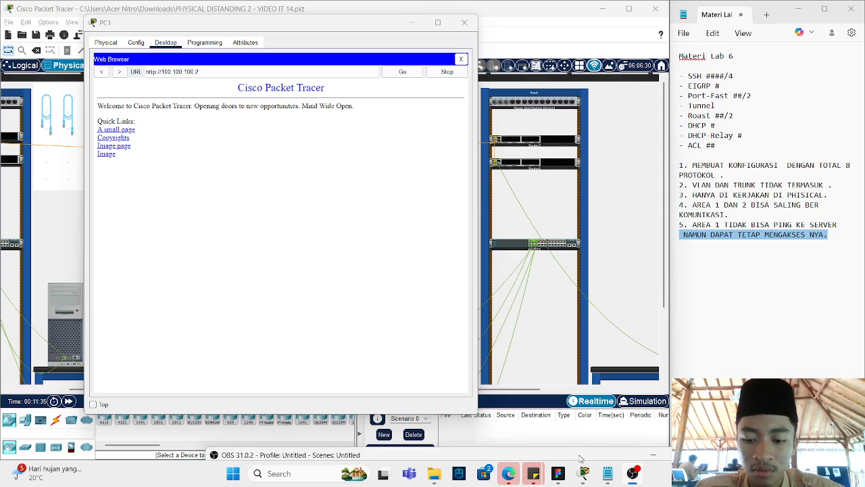
click(635, 473)
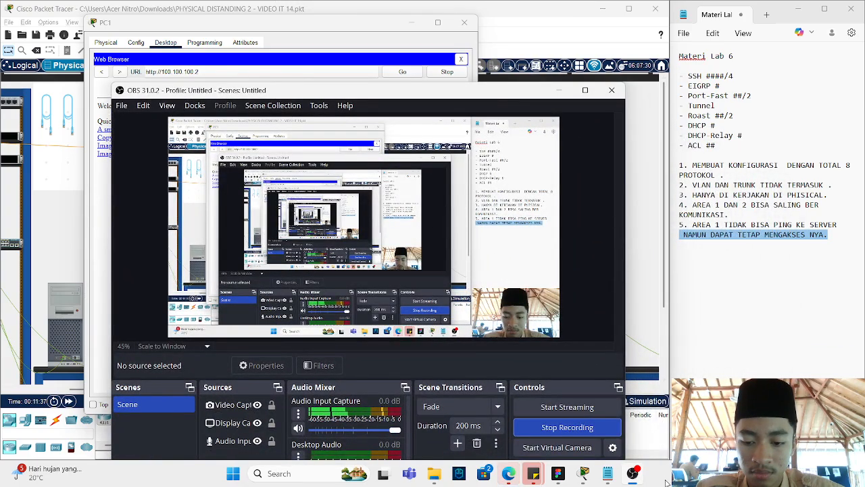